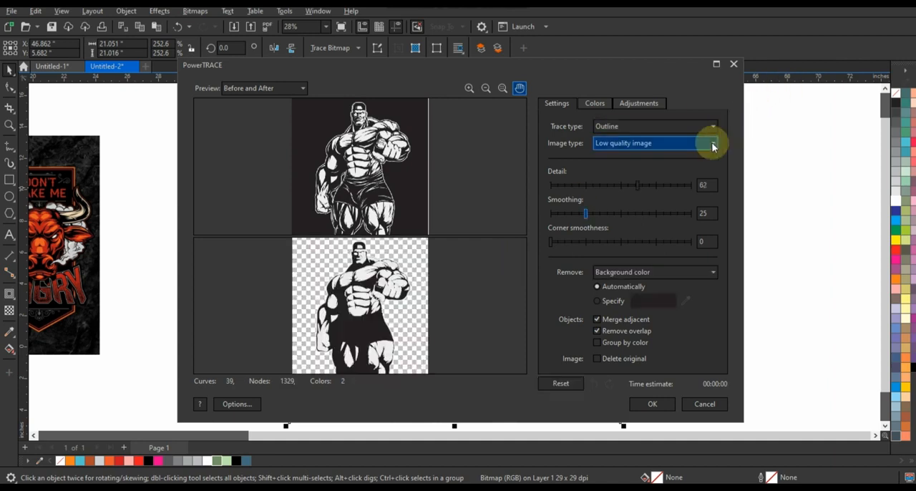
Set the outline trace detail to 100 and apply the trace to the muscular figure bitmap.
click(691, 185)
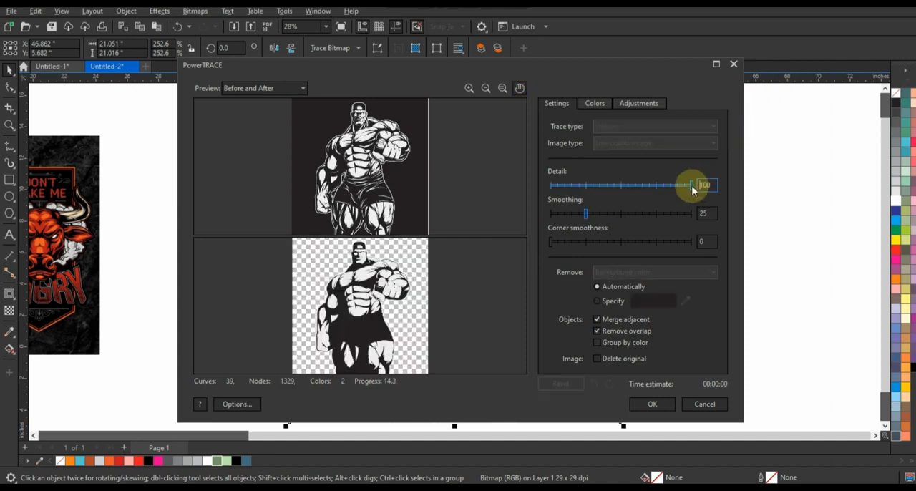
click(651, 405)
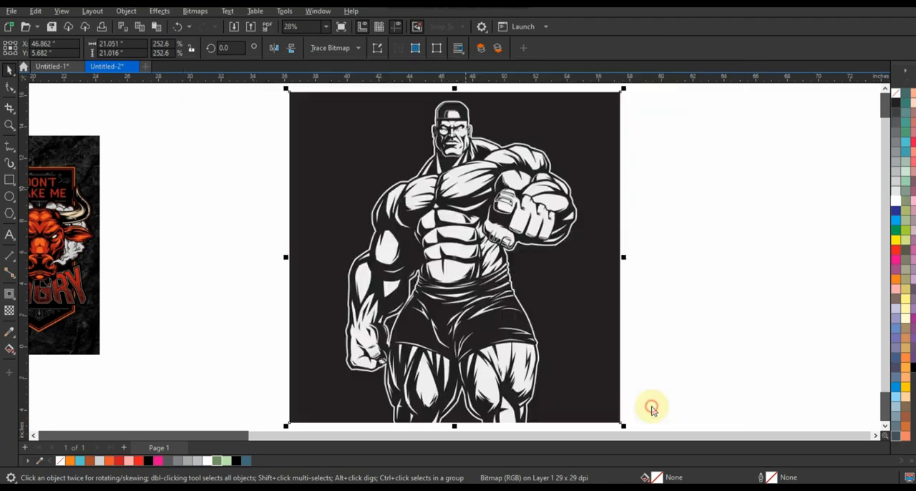
scroll(609, 309, down, 3)
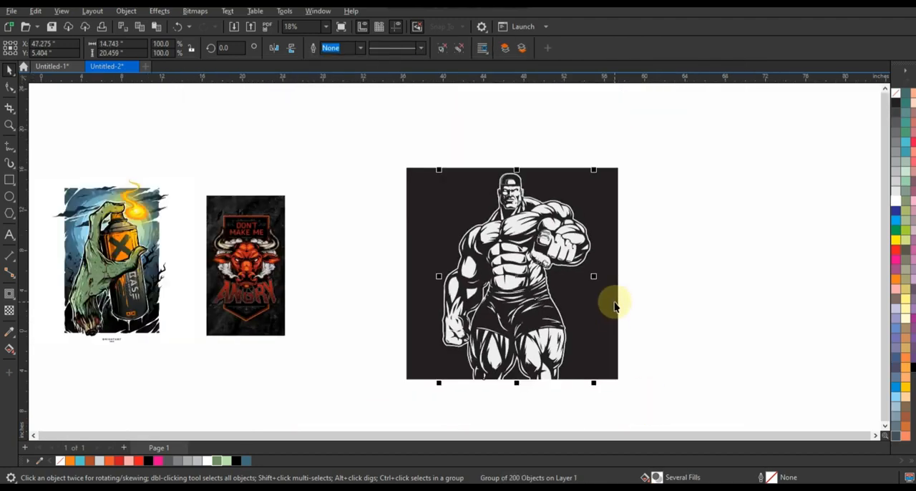
Move the original bitmap well clear of the tracing and place the traced figure beside the bull poster.
mouse_move(568, 255)
mouse_down()
mouse_move(715, 266)
mouse_move(729, 249)
mouse_move(721, 274)
mouse_up()
drag(487, 297, 798, 301)
mouse_move(683, 300)
mouse_down()
mouse_move(408, 286)
mouse_move(414, 293)
mouse_up()
click(9, 126)
drag(330, 177, 523, 297)
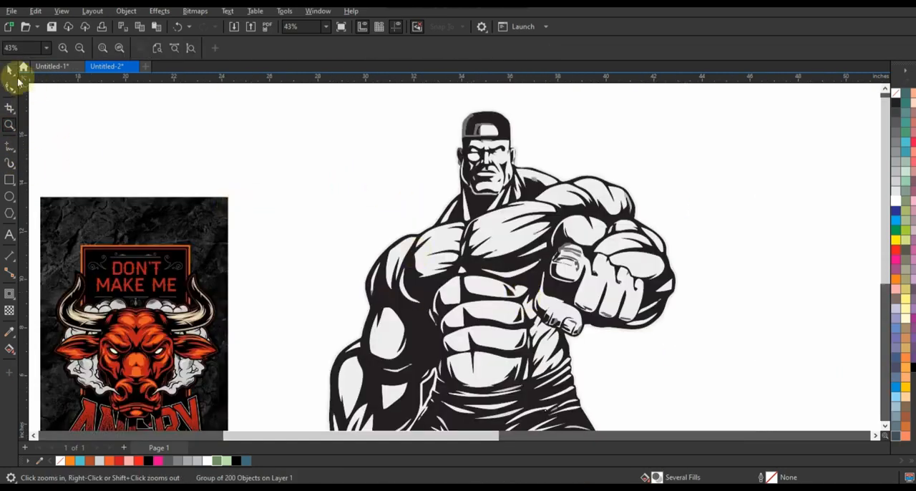
click(10, 70)
drag(515, 231, 524, 229)
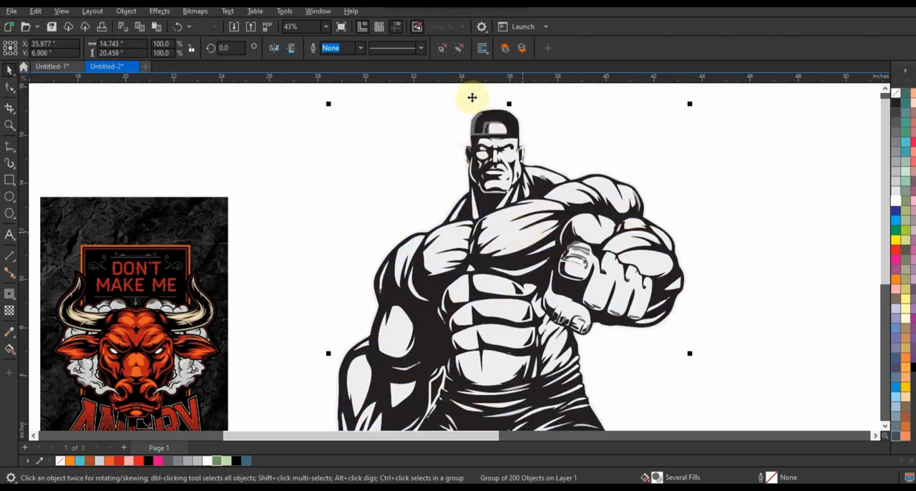
click(635, 118)
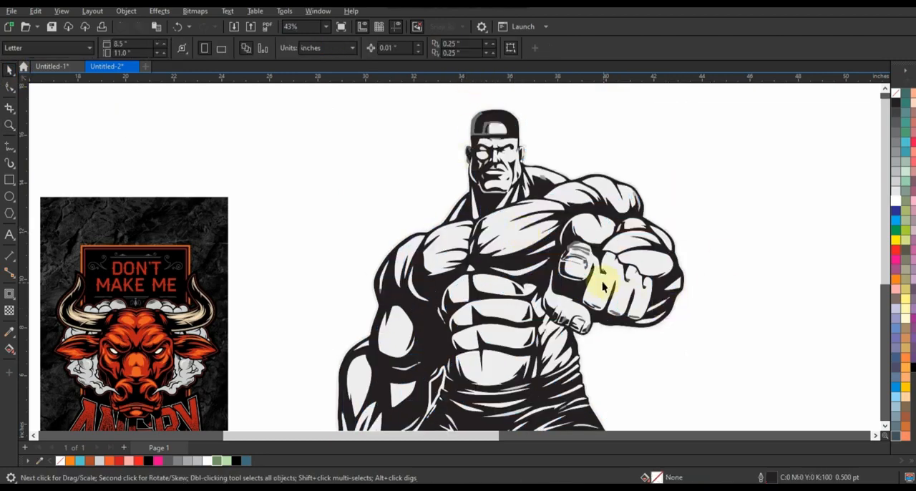
Pull the black linework out of the ungrouped tracing and weld the remaining light-gray shapes into one object.
scroll(603, 286, down, 2)
drag(598, 377, 827, 327)
scroll(296, 133, down, 1)
drag(296, 133, 484, 401)
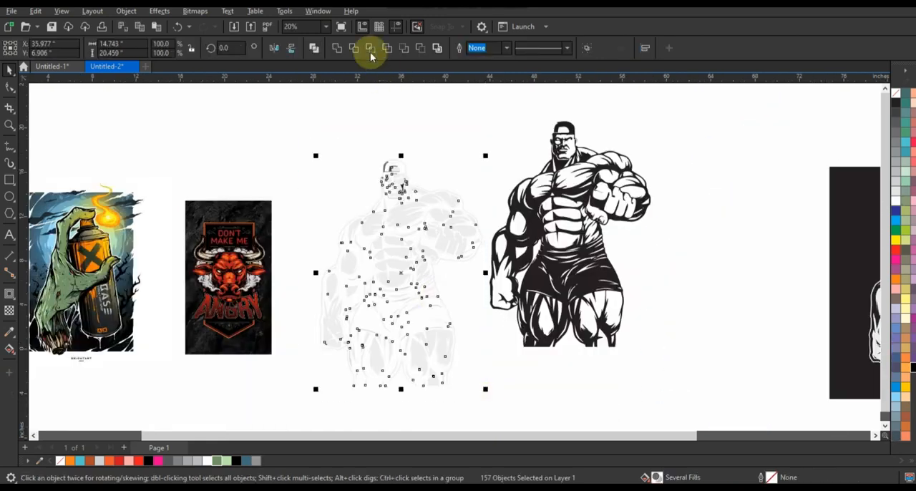
click(336, 48)
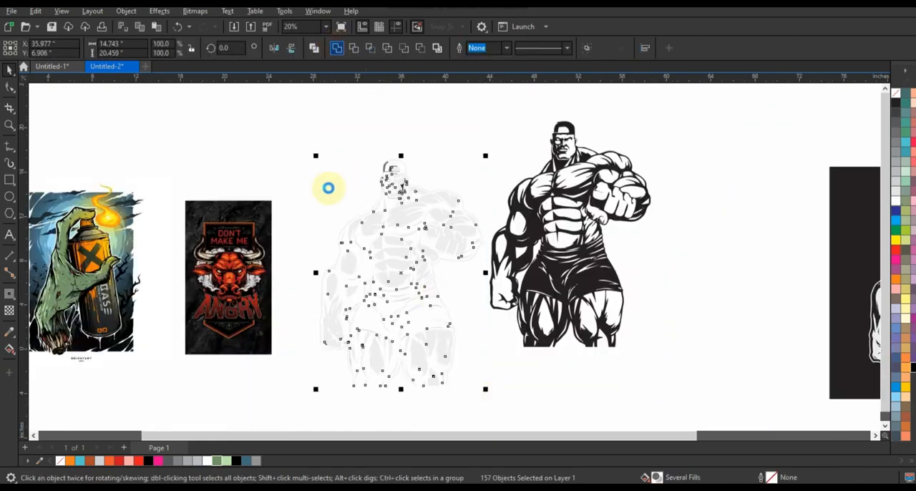
Try breaking the black linework apart and welding its pieces into one silhouette, and undo both operations.
click(614, 286)
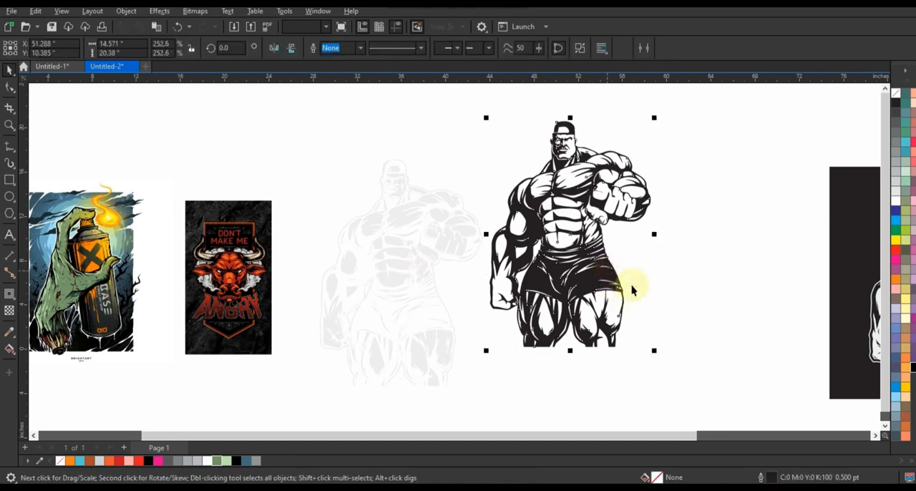
click(553, 262)
key(shift+F2)
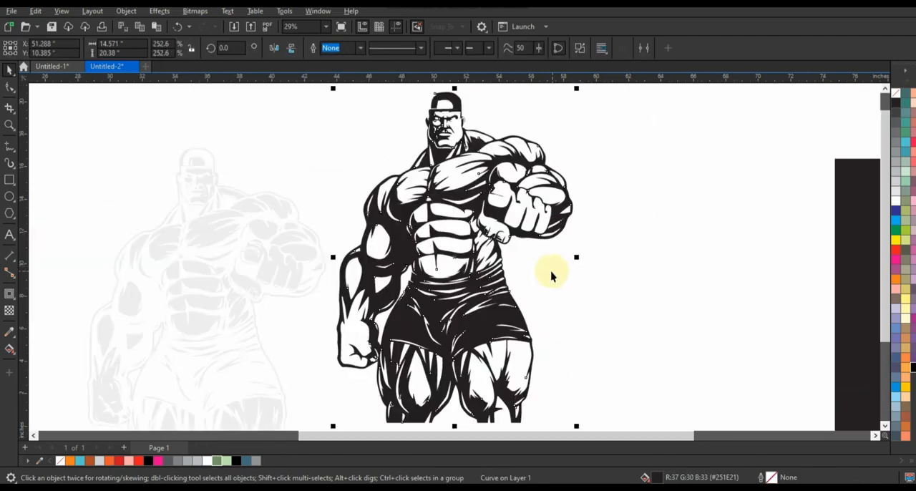
click(580, 48)
click(337, 48)
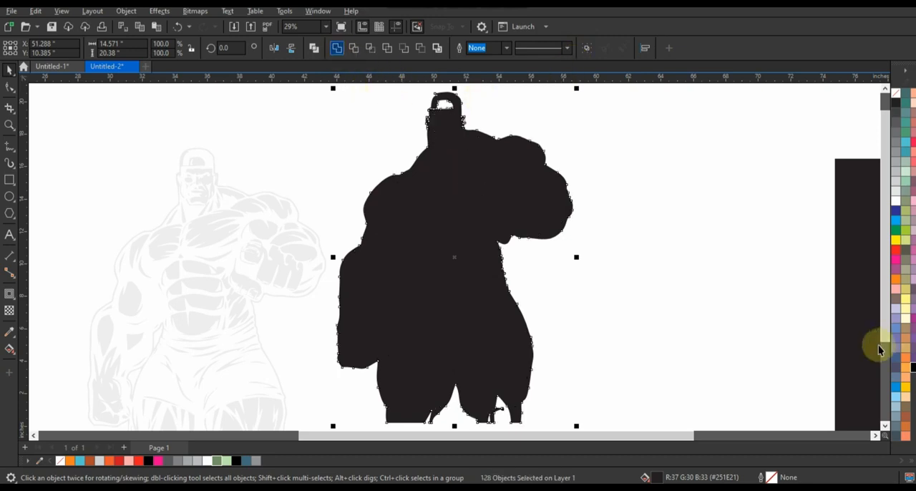
key(ctrl+z)
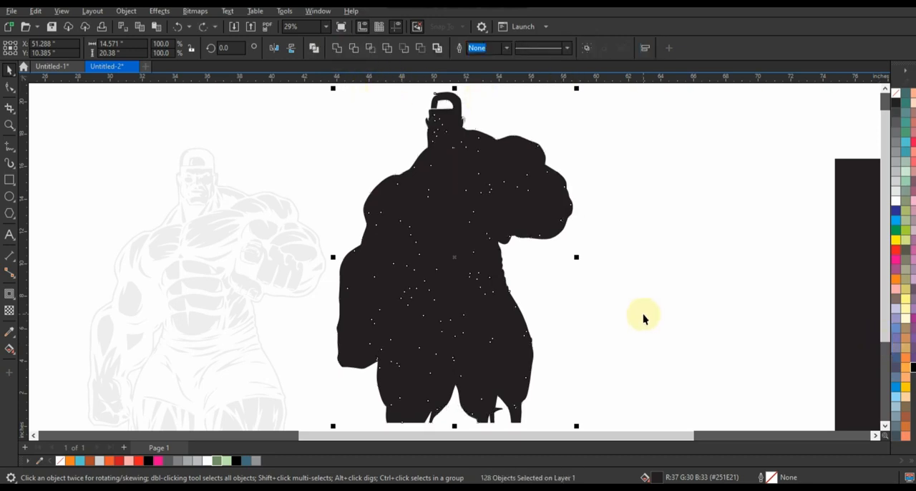
key(ctrl+z)
click(644, 317)
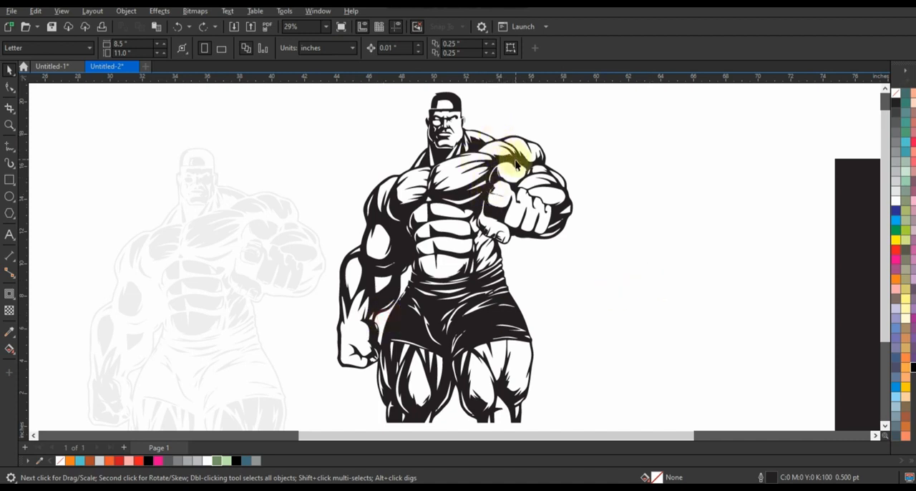
Break the black linework curve apart and switch the document display to Wireframe.
click(516, 164)
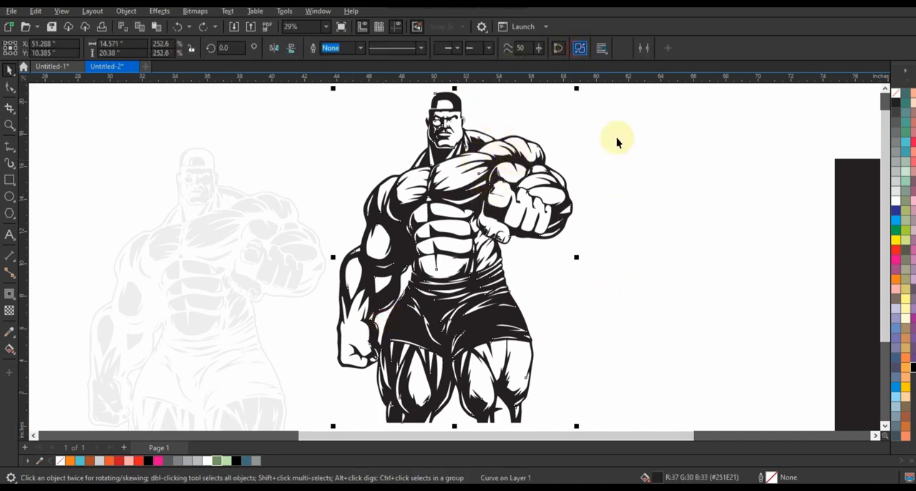
key(ctrl+k)
click(636, 178)
click(71, 14)
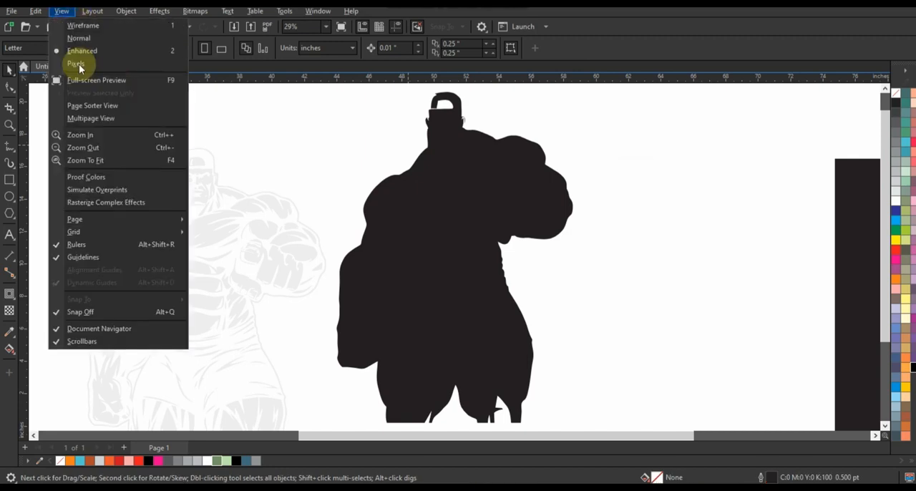
click(80, 25)
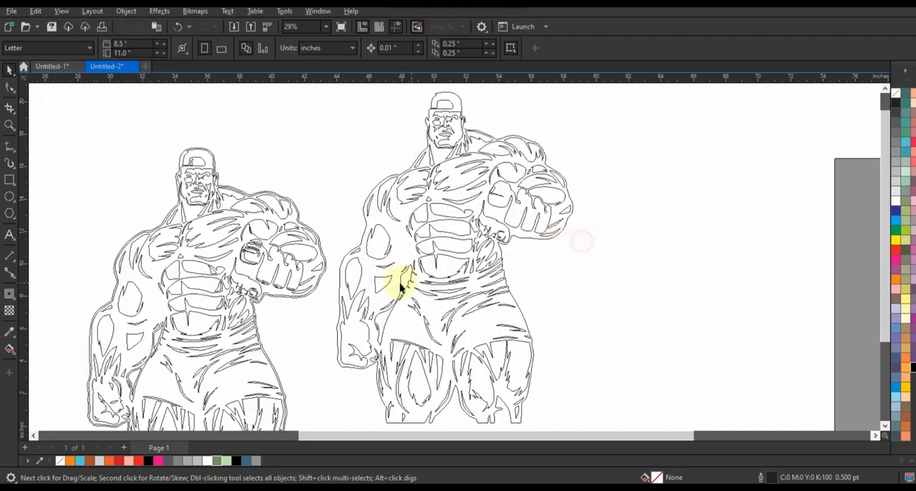
Combine the figure's outer outline with the arm gap curve and delete all the inner detail curves.
click(404, 282)
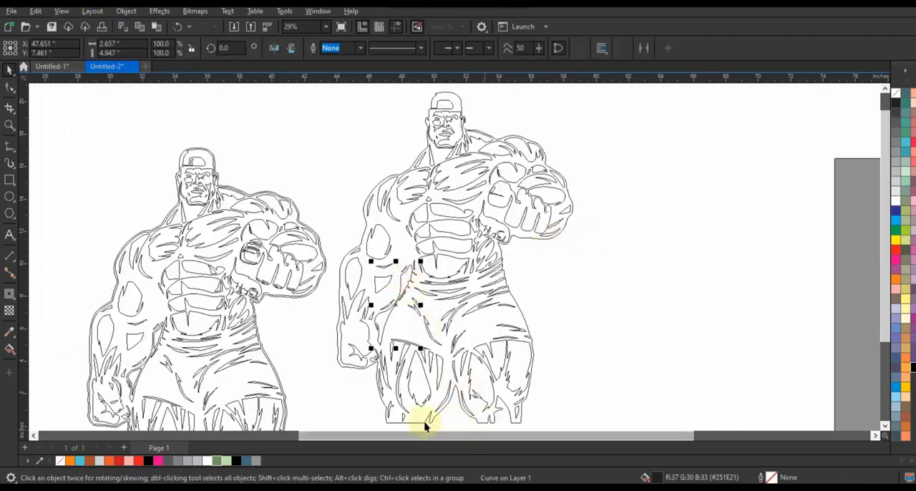
shift+click(436, 327)
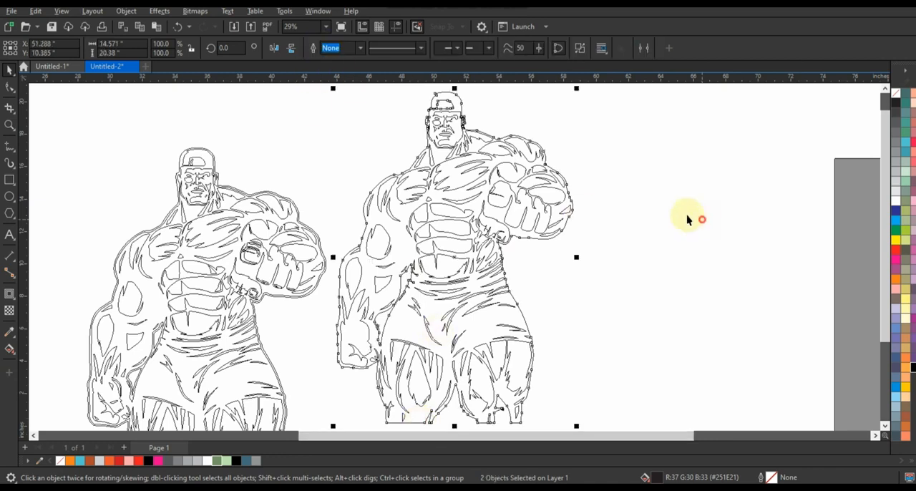
drag(325, 94, 619, 263)
click(619, 264)
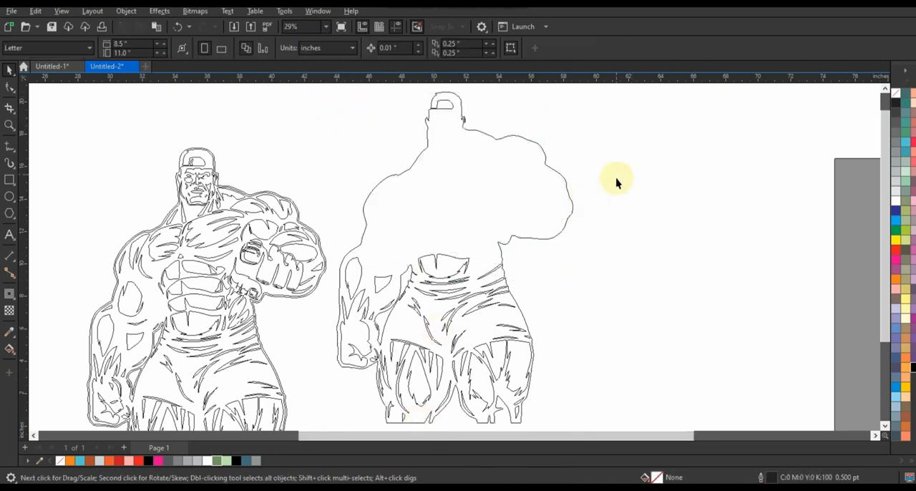
drag(615, 184, 317, 337)
key(Delete)
drag(323, 290, 596, 425)
key(Delete)
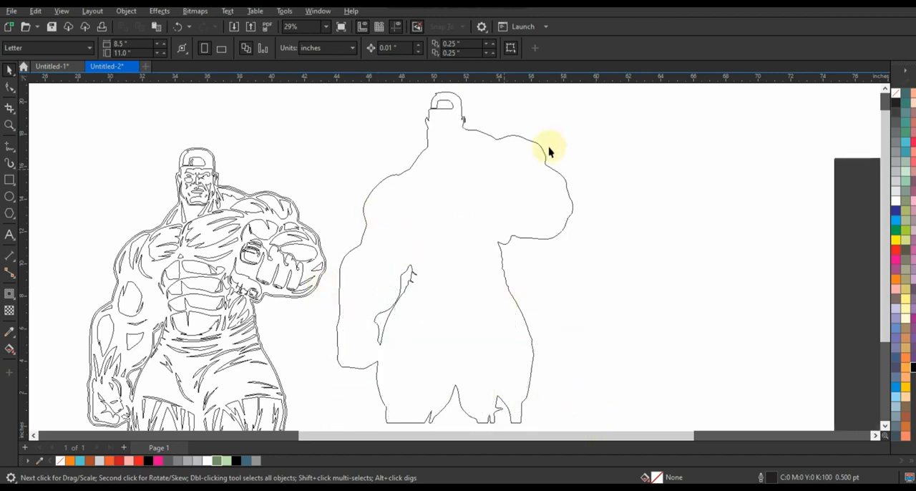
Return the display to Enhanced view and check the filled black silhouette.
key(shift+F9)
click(503, 179)
click(681, 320)
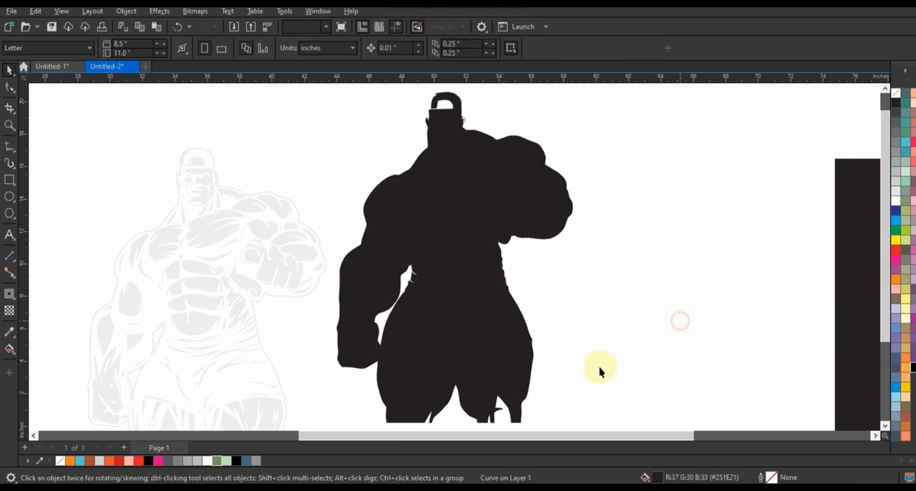
Delete the stray nodes that form the jagged notch in the bottom edge of the silhouette's right-hand leg.
click(508, 368)
click(9, 126)
right_click(469, 354)
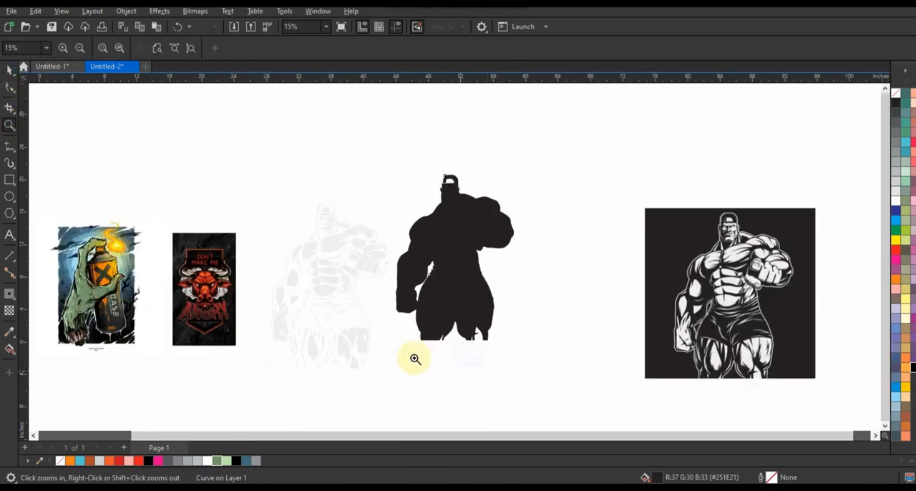
drag(399, 307, 515, 349)
click(10, 87)
click(43, 86)
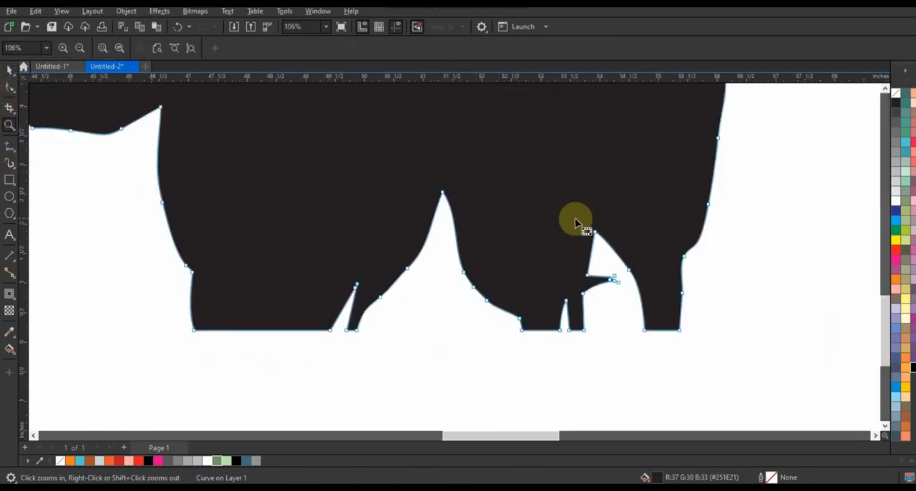
drag(635, 300, 645, 298)
key(Delete)
drag(528, 212, 648, 315)
key(Delete)
Close the remaining notches in the bottom edges of both legs by converting their curve segments to straight lines.
click(565, 311)
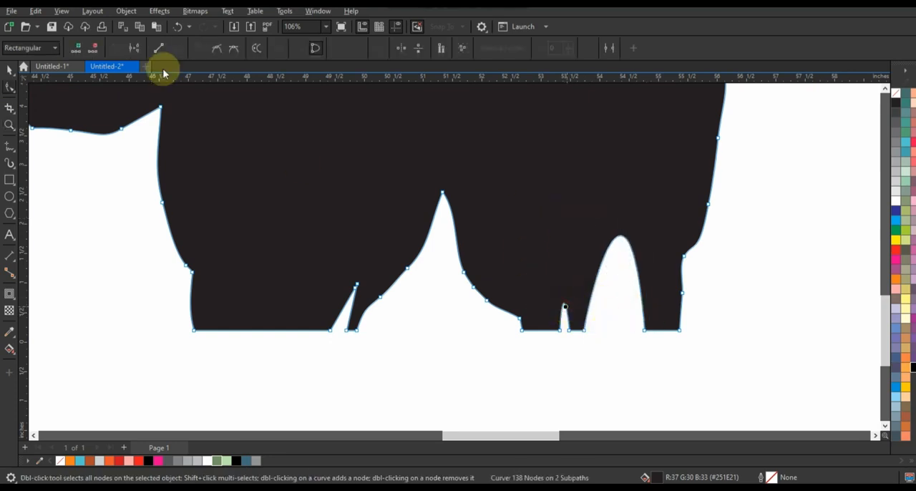
click(159, 48)
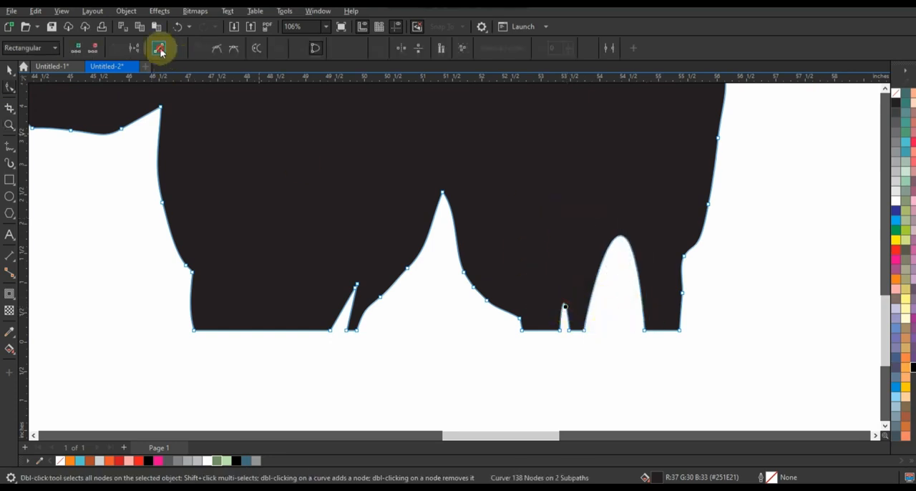
click(621, 241)
click(624, 237)
click(159, 48)
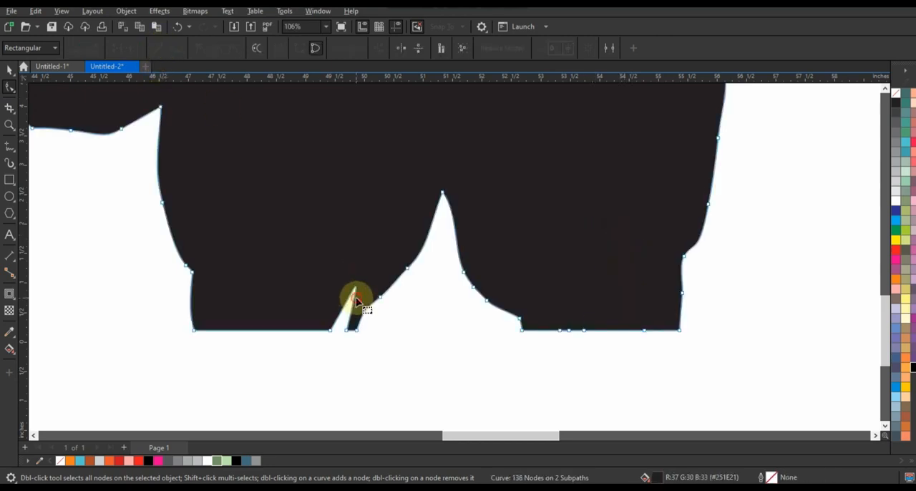
click(355, 292)
click(159, 48)
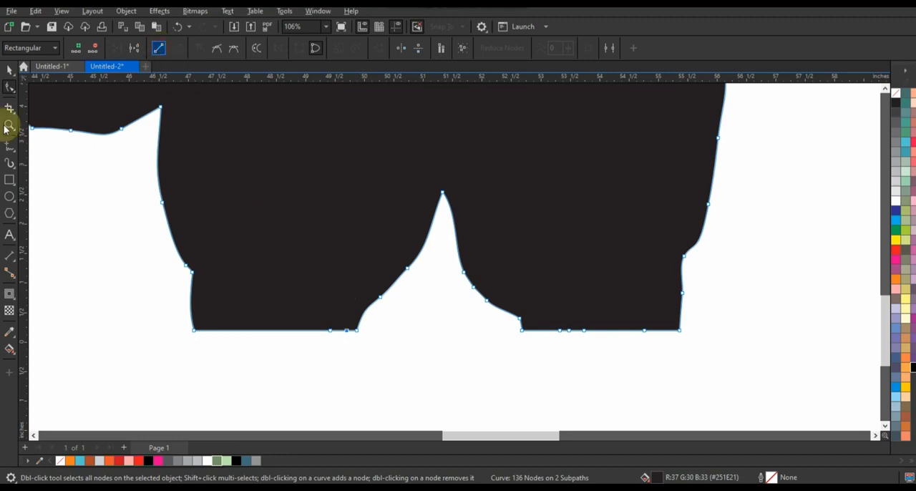
click(10, 70)
key(shift+F2)
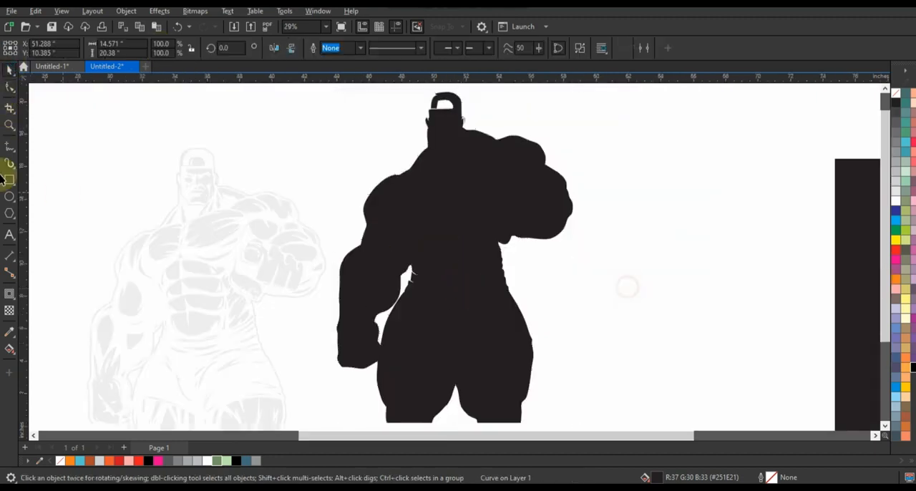
Draw a closed freehand shape about 1.72 by 1.54 inches over the opening in the silhouette's cap.
click(10, 125)
drag(410, 86, 520, 157)
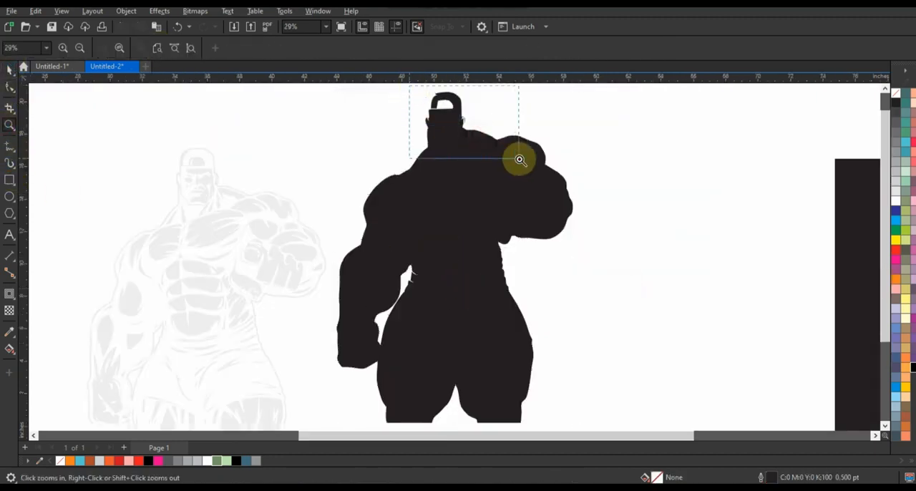
click(10, 146)
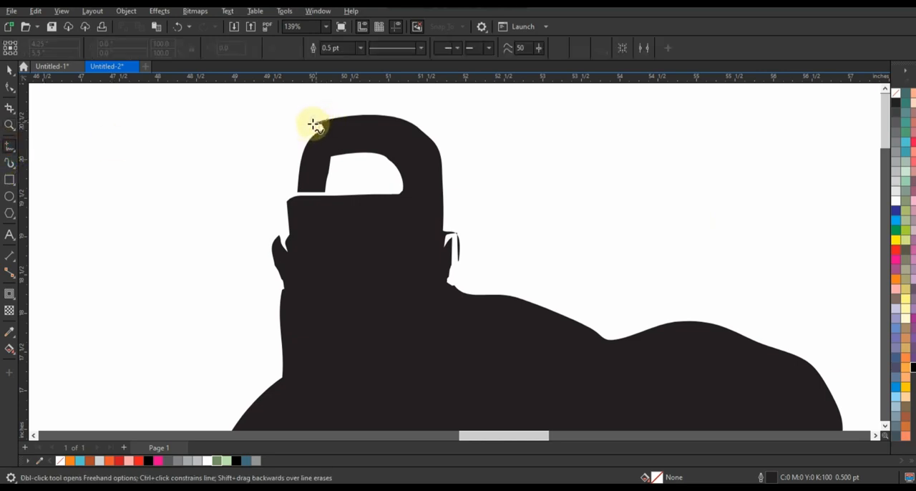
mouse_move(315, 125)
mouse_down()
mouse_move(288, 190)
mouse_move(291, 233)
mouse_move(308, 237)
mouse_move(371, 227)
mouse_move(407, 206)
mouse_move(420, 177)
mouse_move(388, 141)
mouse_move(324, 124)
mouse_up()
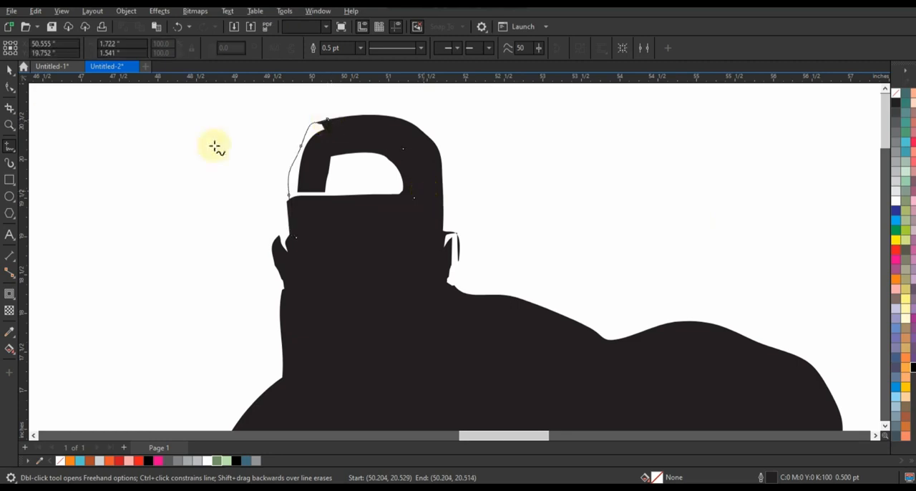
Weld the freehand cap shape to the black silhouette so the head becomes solid.
key(F10)
shift+click(336, 305)
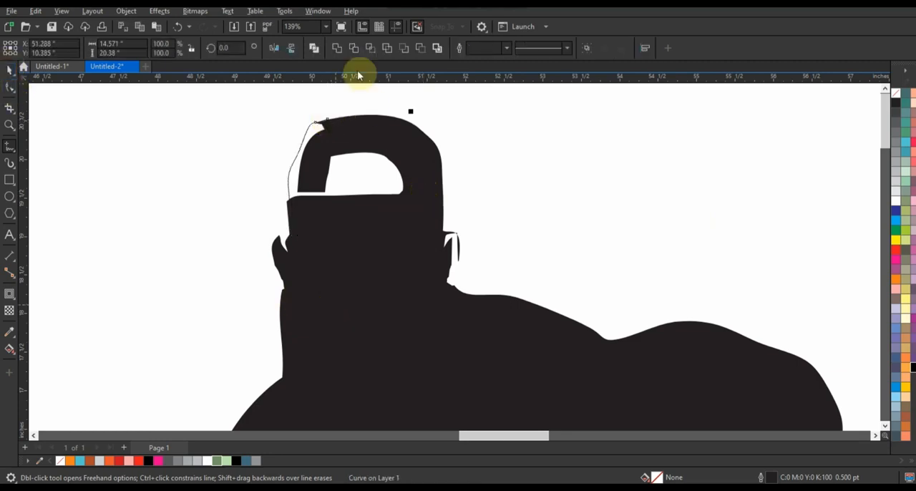
click(338, 48)
scroll(535, 188, down, 6)
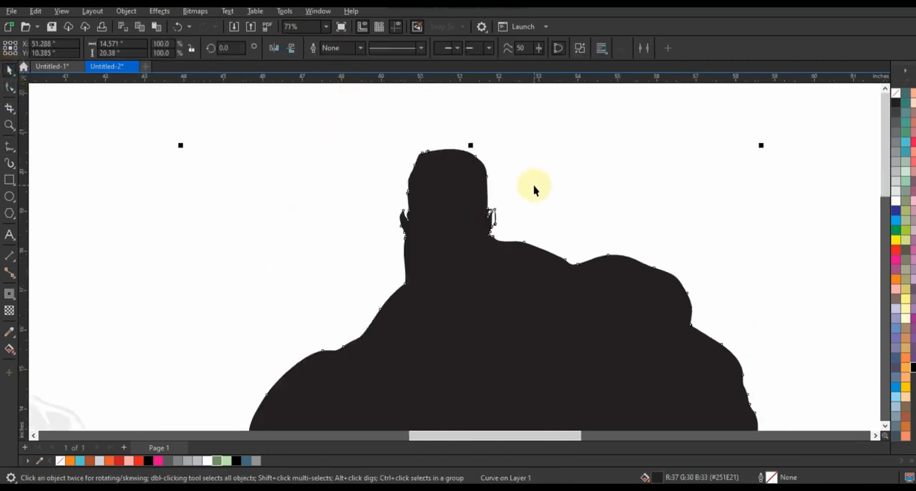
click(548, 257)
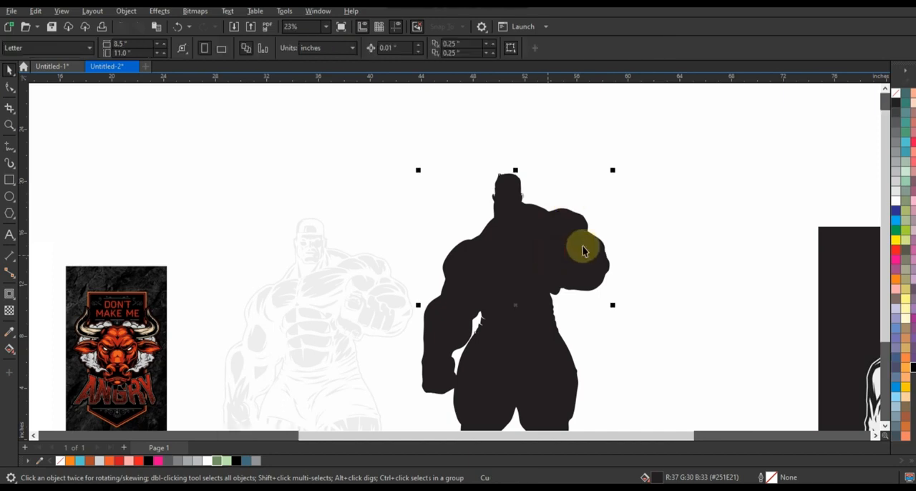
Fill the silhouette with C100 M100 Y100 K100 black and move it farther away from the light detail shapes.
key(shift+F2)
scroll(605, 250, down, 1)
click(912, 367)
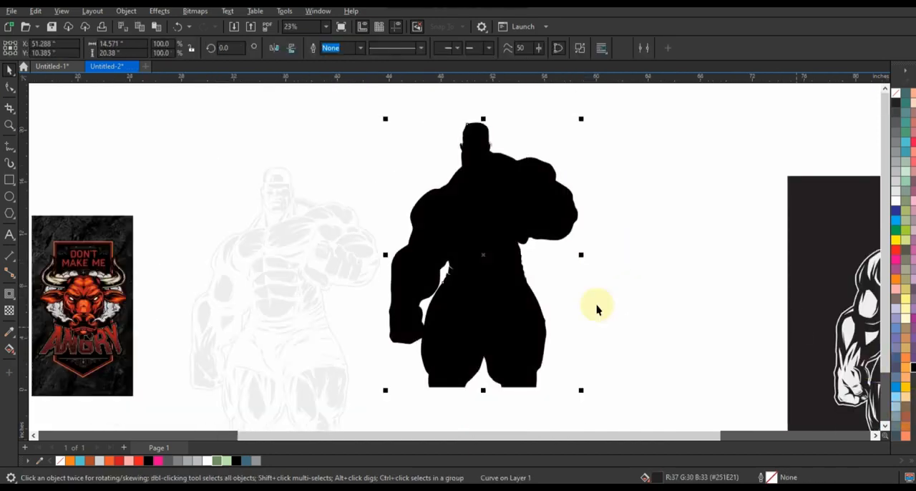
drag(527, 301, 562, 325)
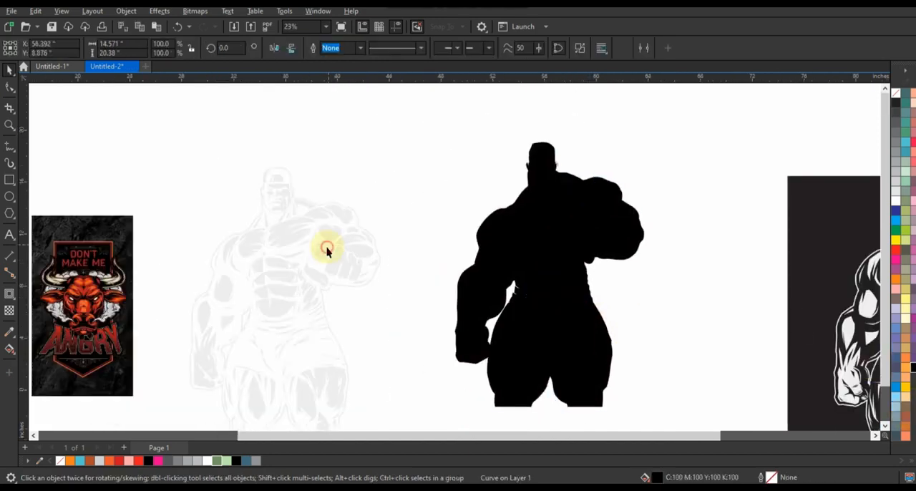
Fill the light gray detail shapes with dark green (#739266).
click(327, 248)
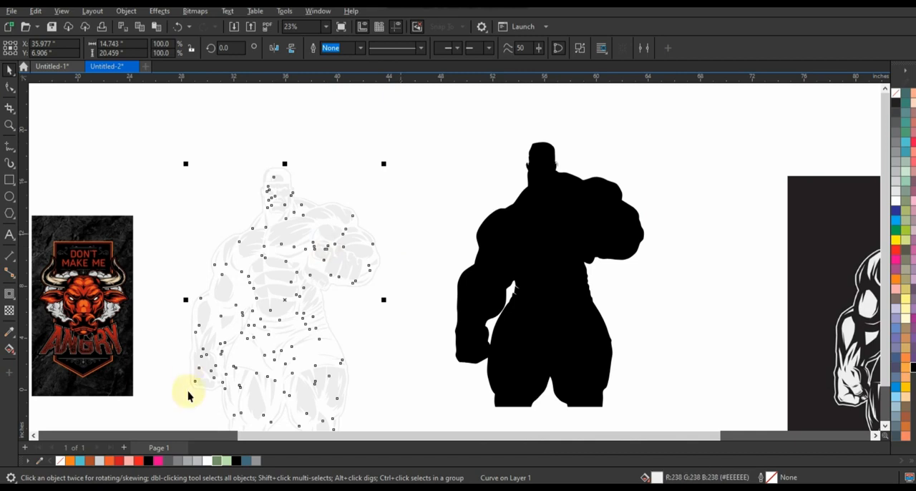
click(220, 462)
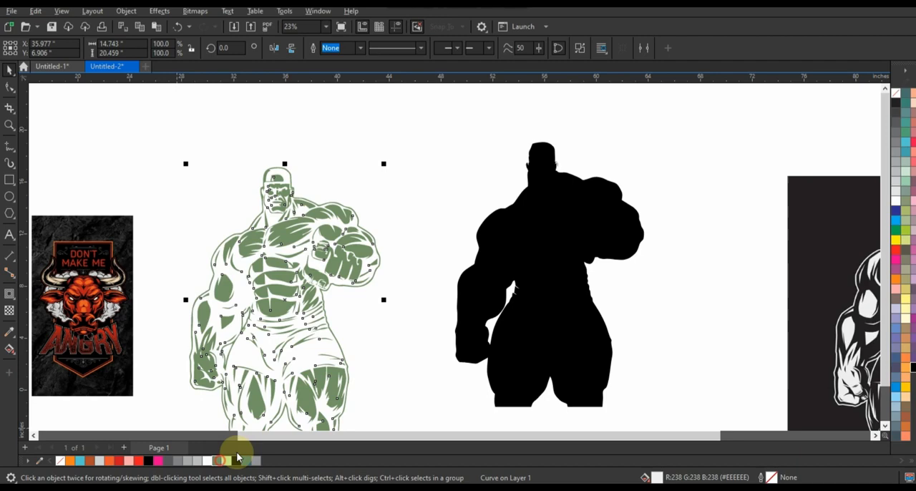
Center the dark green detail shapes horizontally and vertically on the black silhouette.
shift+click(519, 351)
key(e)
key(c)
key(e)
click(644, 327)
drag(643, 327, 581, 306)
click(529, 213)
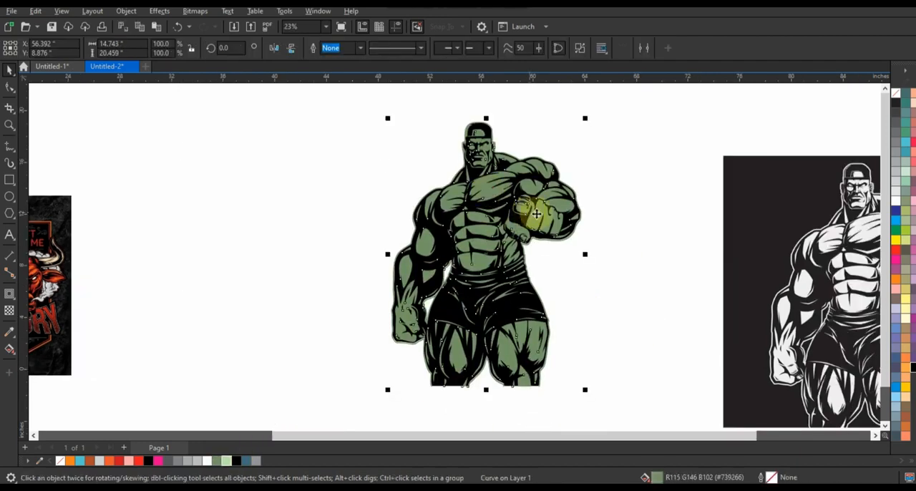
Move the dark green detail shapes off the silhouette into the empty space beside it.
scroll(626, 252, up, 1)
click(625, 252)
drag(447, 184, 200, 188)
key(shift+F2)
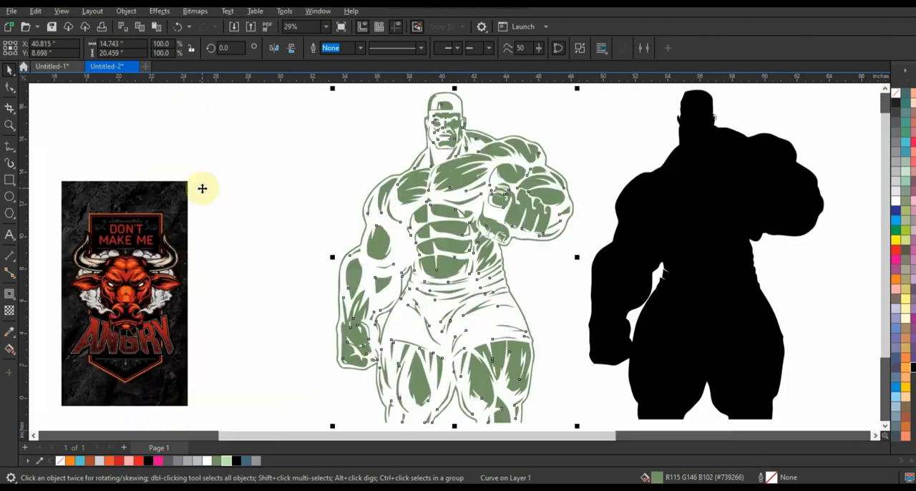
Center the dark green detail shapes horizontally on the black silhouette and place a duplicate of them beside the figure.
click(449, 229)
click(475, 240)
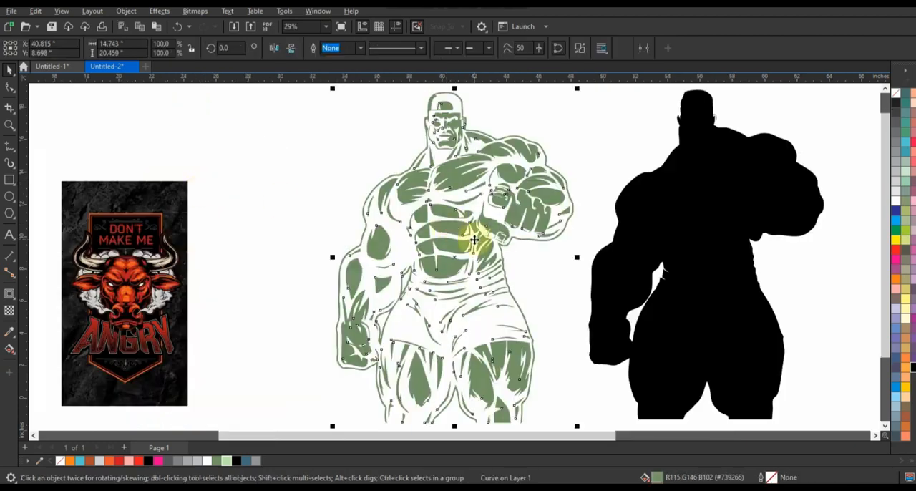
shift+click(706, 240)
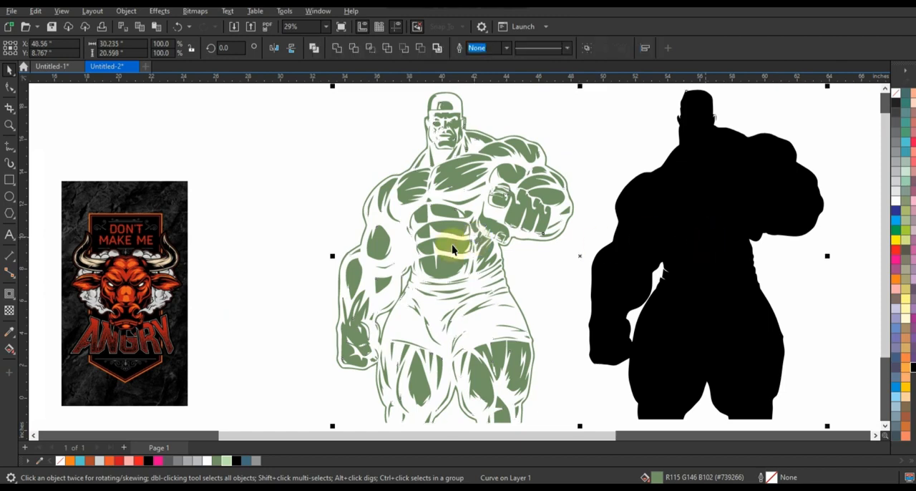
key(c)
key(Escape)
drag(714, 256, 410, 266)
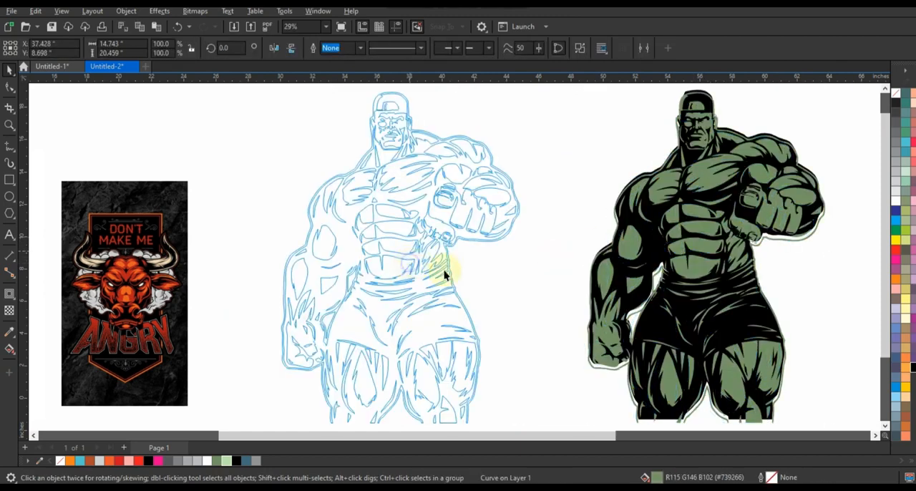
Convert an 8 pt outline on the duplicated detail shapes into a separate object and delete the green filled shapes.
click(360, 48)
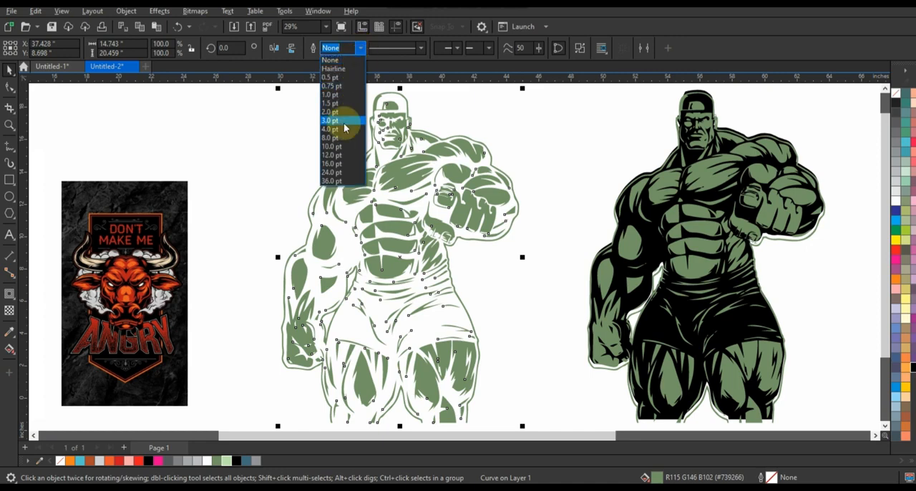
click(338, 139)
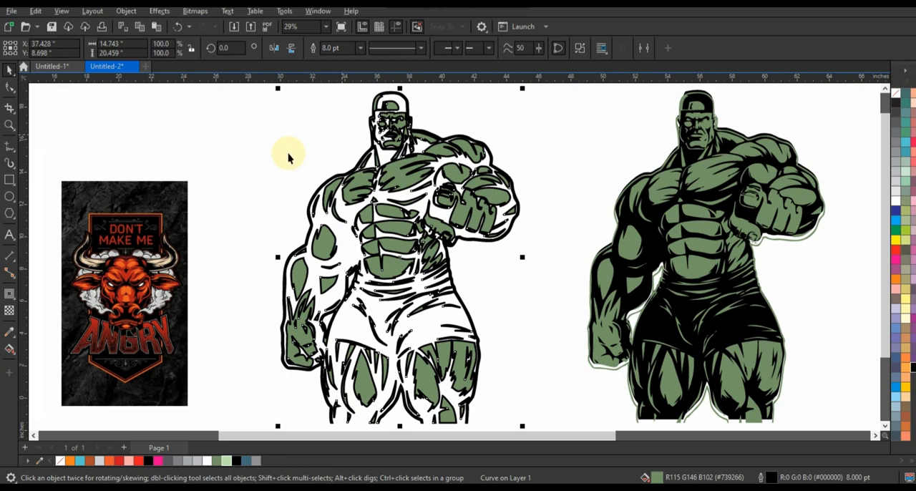
click(245, 151)
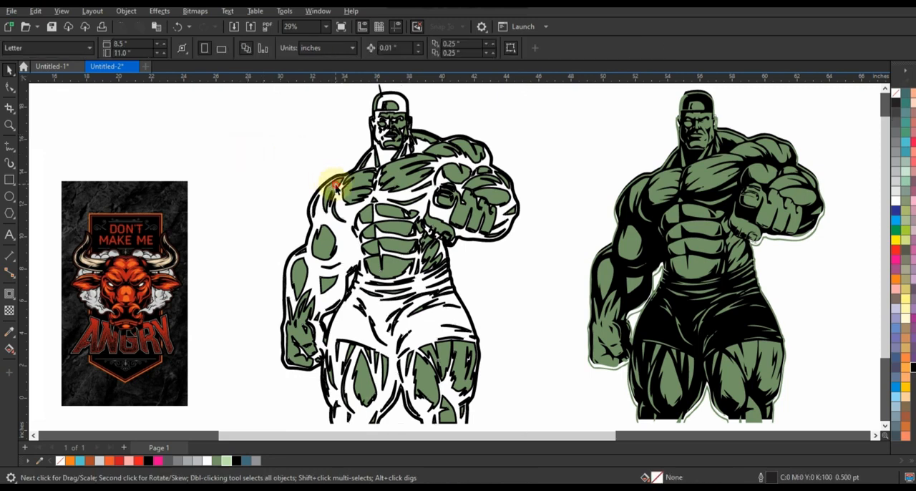
click(336, 186)
key(Delete)
Fill the 8 pt outline object with dark green (#739266) and the details on the silhouette with light green (#BBE2AD).
click(377, 185)
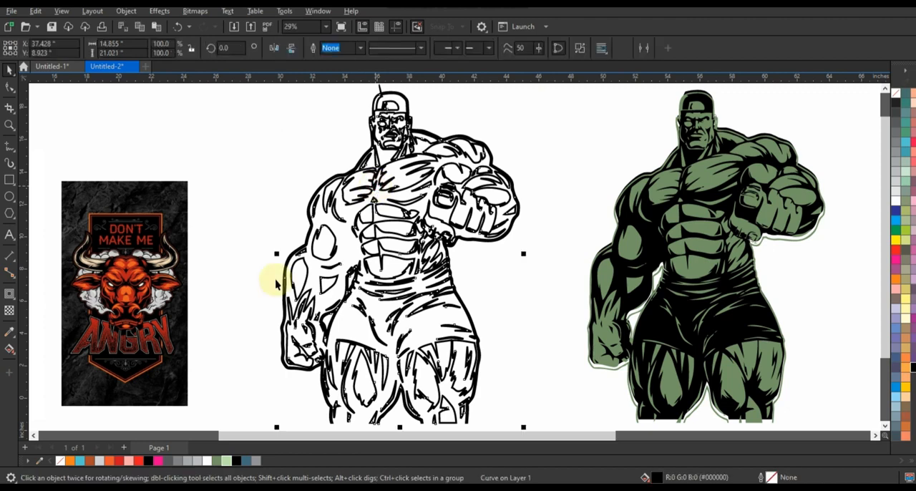
click(223, 460)
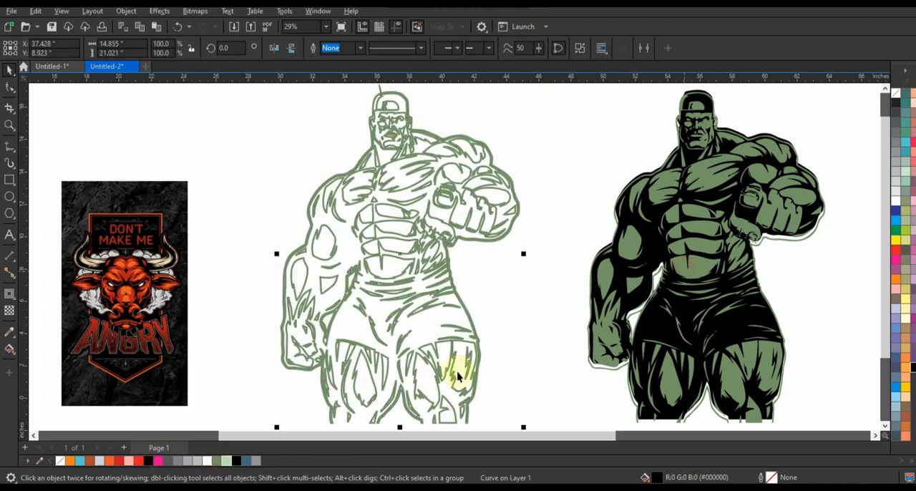
click(685, 264)
click(227, 462)
Center the dark green 8 pt outline object horizontally over the light green details on the silhouette.
click(391, 278)
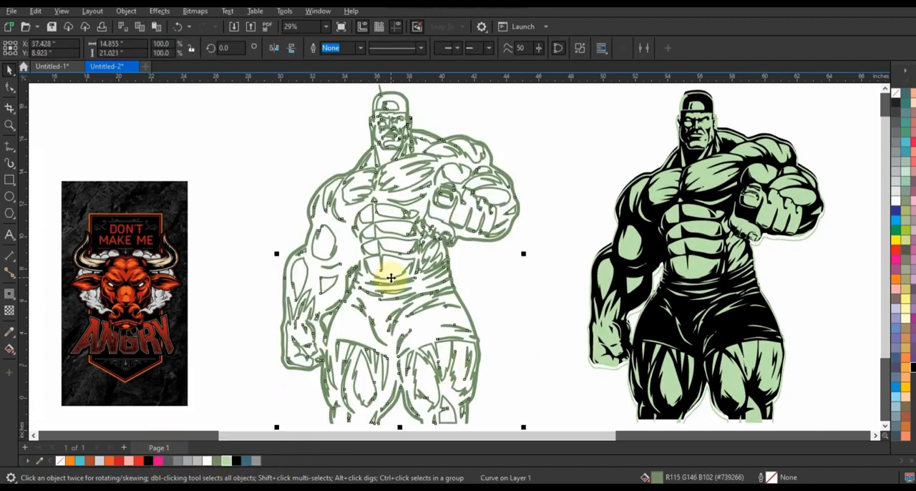
shift+click(699, 272)
key(e)
key(c)
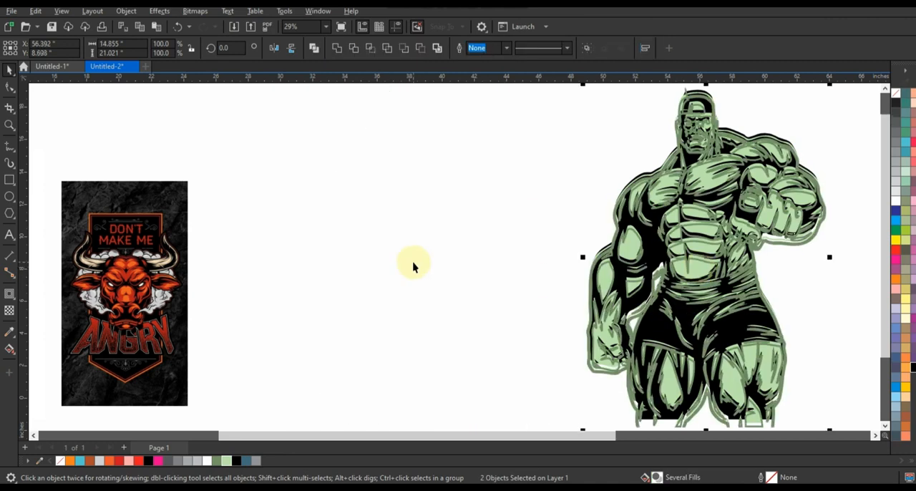
click(413, 266)
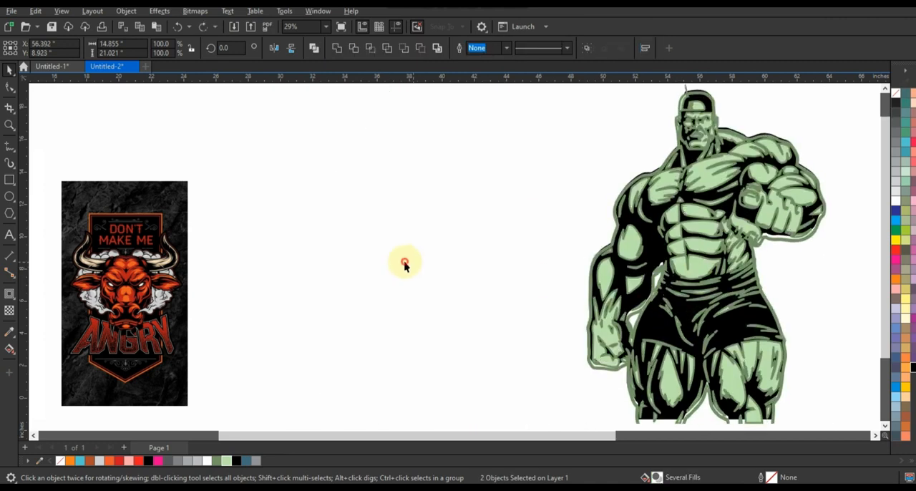
PowerClip the dark green 8 pt outline object inside the light green detail shapes.
click(810, 227)
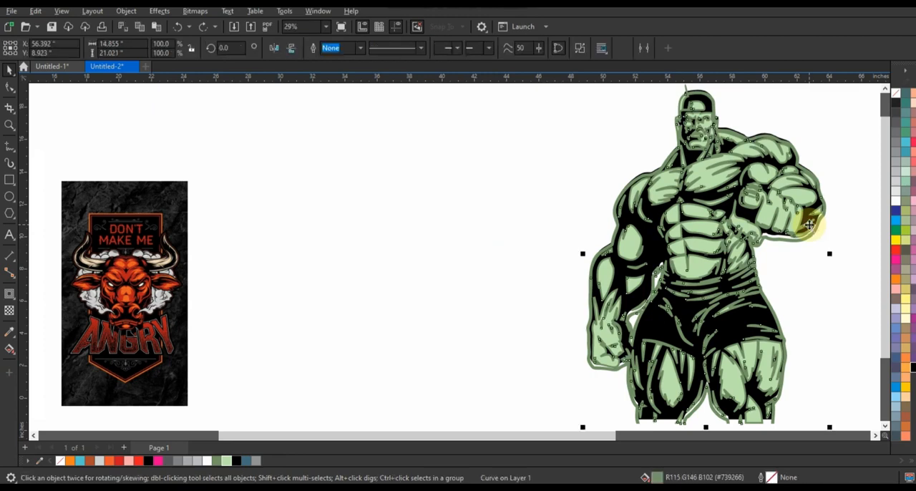
key(ctrl+Page_Down)
key(alt+j)
key(w)
key(p)
click(715, 184)
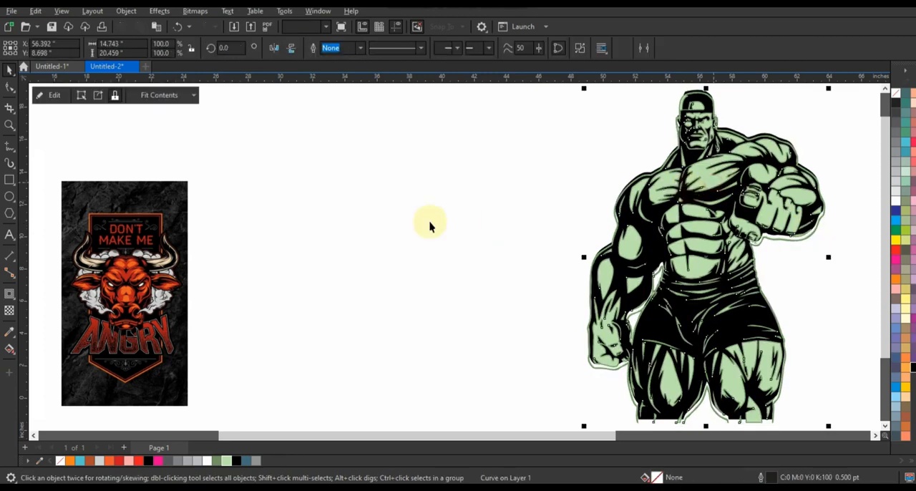
click(423, 225)
scroll(614, 216, down, 1)
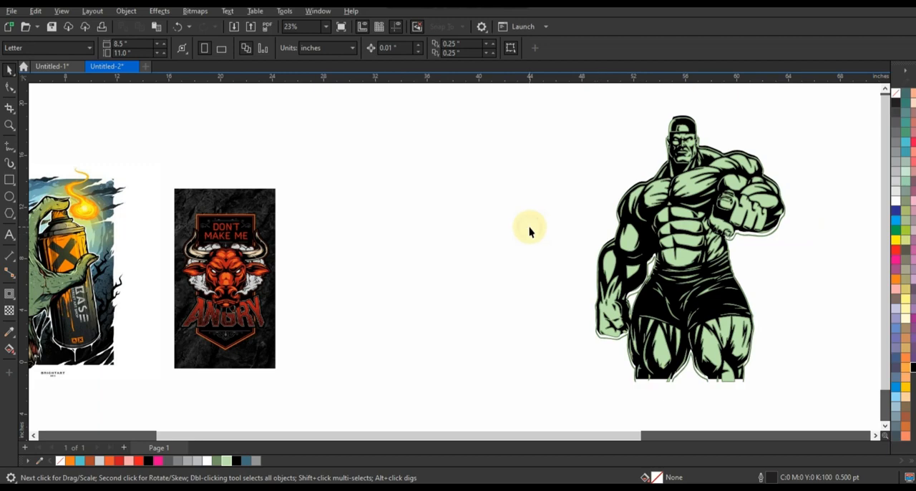
Undo the edits back to before the 8 pt outline was added to the duplicated detail shapes.
key(ctrl+z)
key(ctrl+z)
key(ctrl+z)
key(ctrl+z)
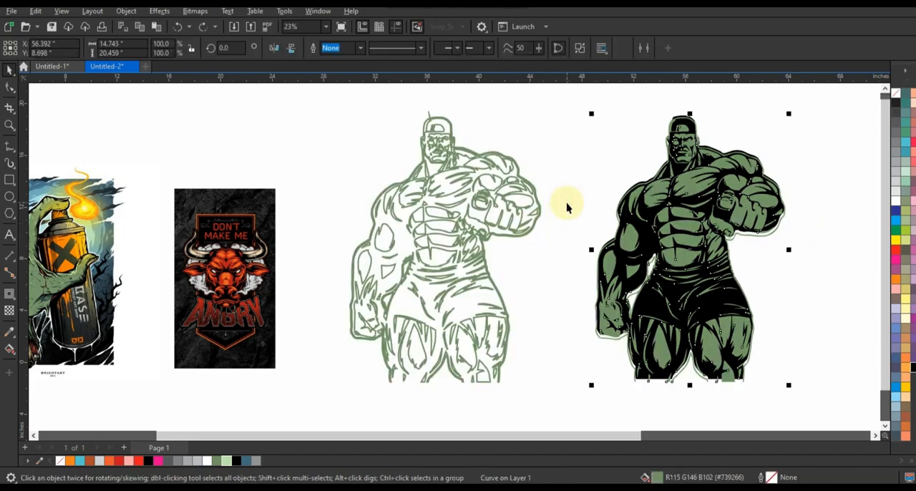
key(ctrl+z)
key(ctrl+z)
key(ctrl+shift+z)
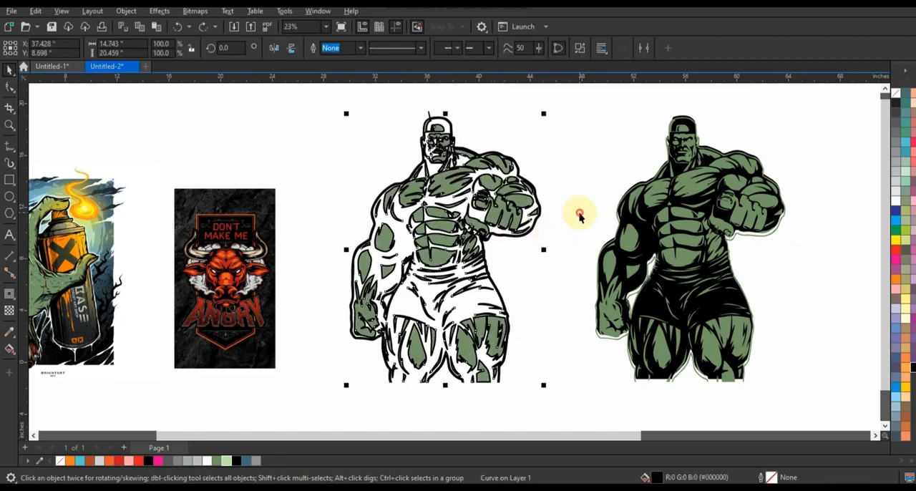
click(564, 213)
key(ctrl+z)
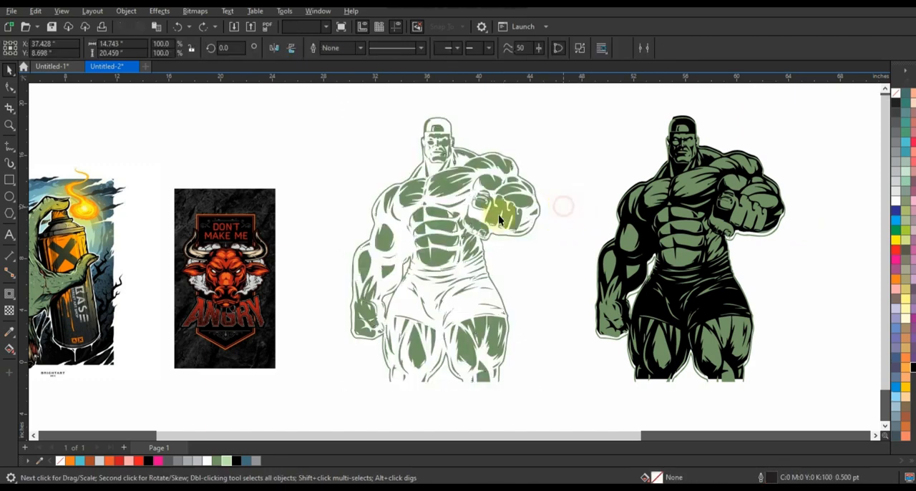
Convert a 12 pt outline on the duplicated detail shapes into a separate object and delete the green filled shapes.
scroll(405, 218, up, 1)
click(361, 48)
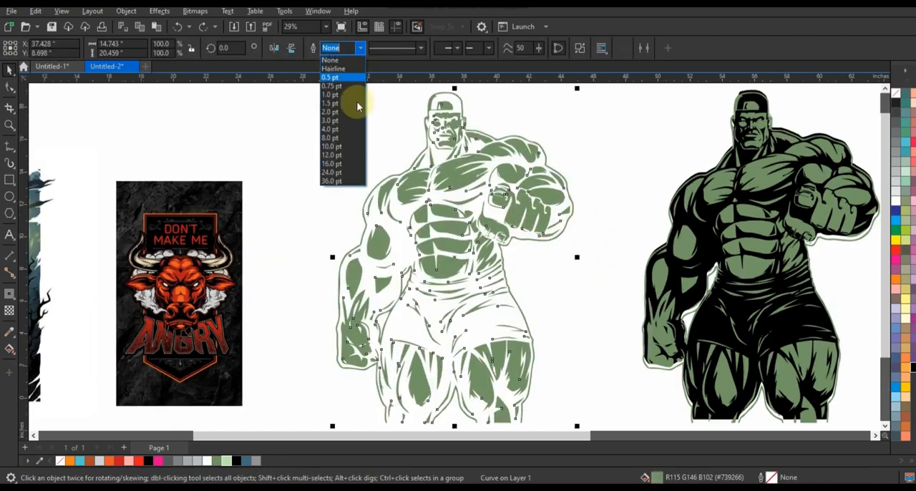
click(344, 153)
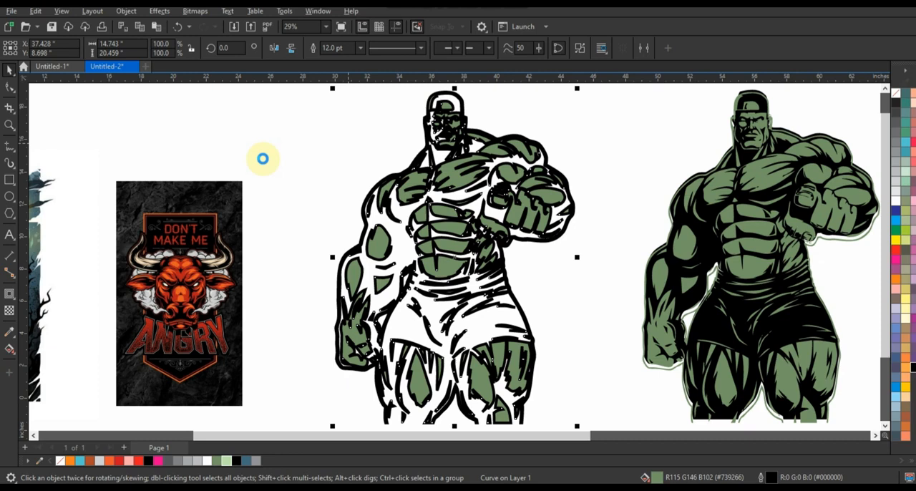
click(262, 159)
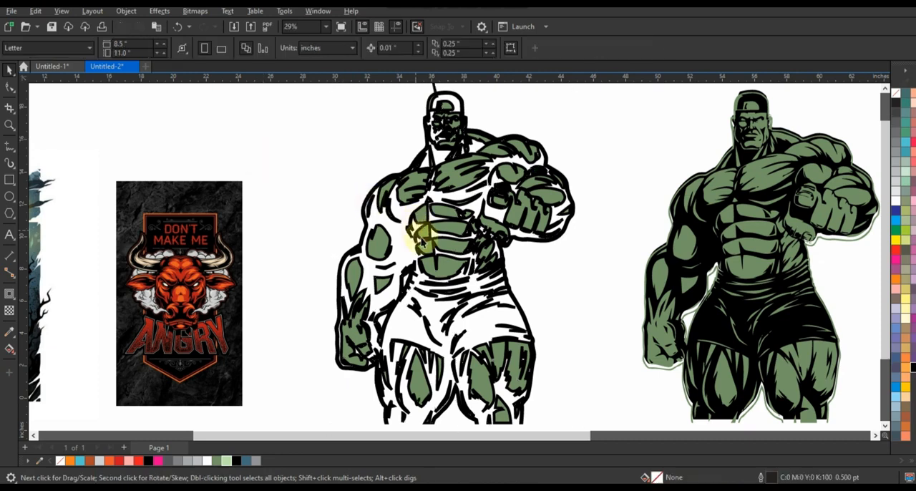
click(439, 247)
key(Delete)
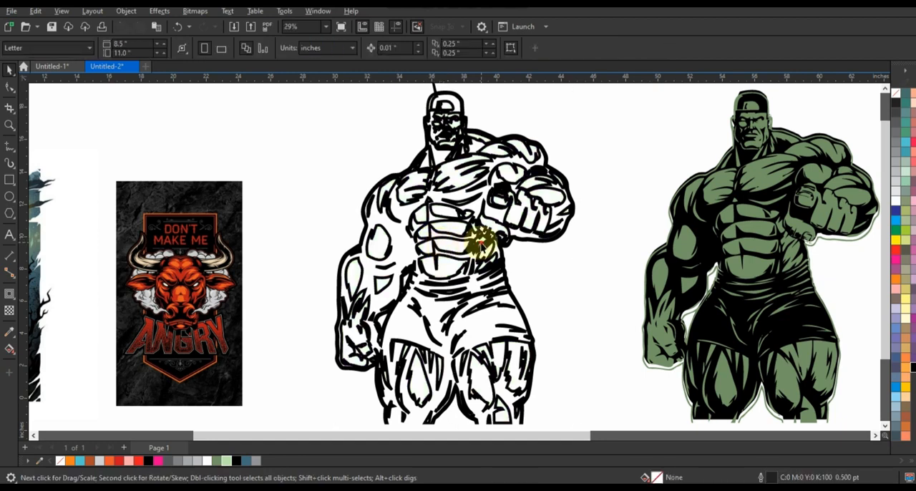
Fill the 12 pt outline object with dark green (#739266) and the details on the silhouette with light green (#BBE2AD).
click(335, 349)
click(218, 460)
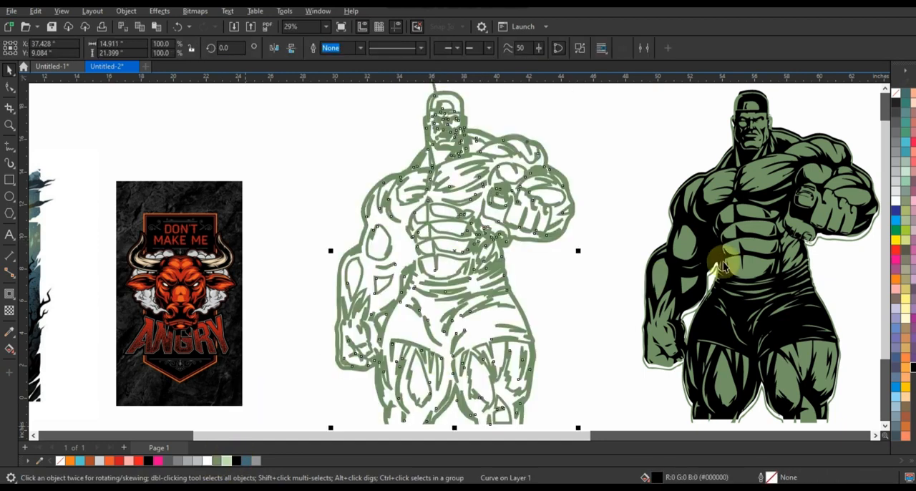
click(730, 270)
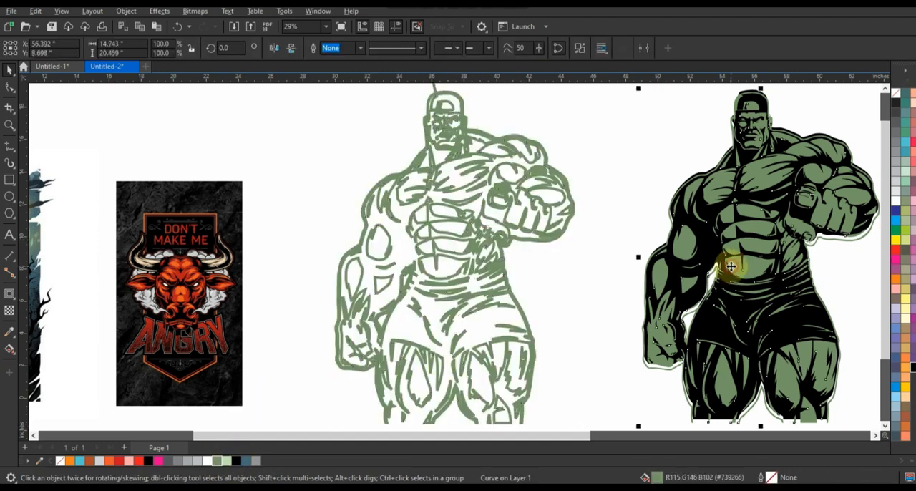
click(223, 462)
Center the dark green 12 pt outline object horizontally over the light green details on the silhouette.
click(444, 287)
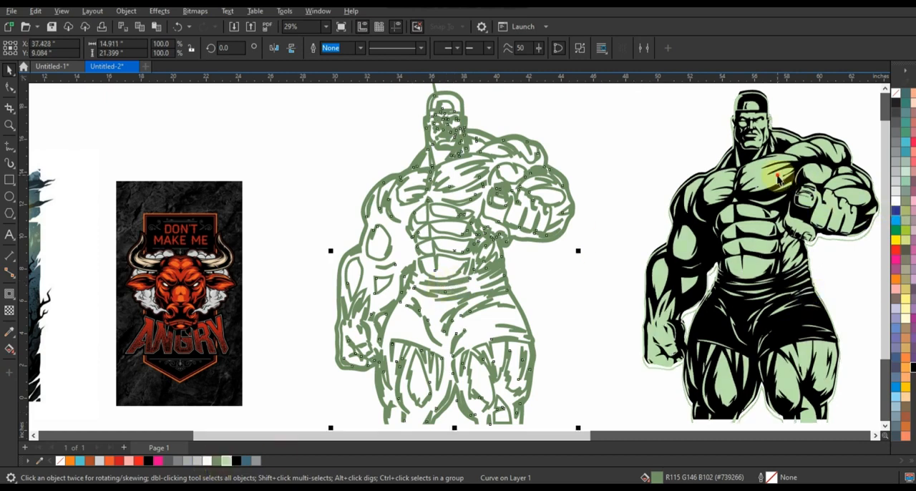
shift+click(785, 208)
key(c)
key(e)
key(Escape)
key(ctrl+z)
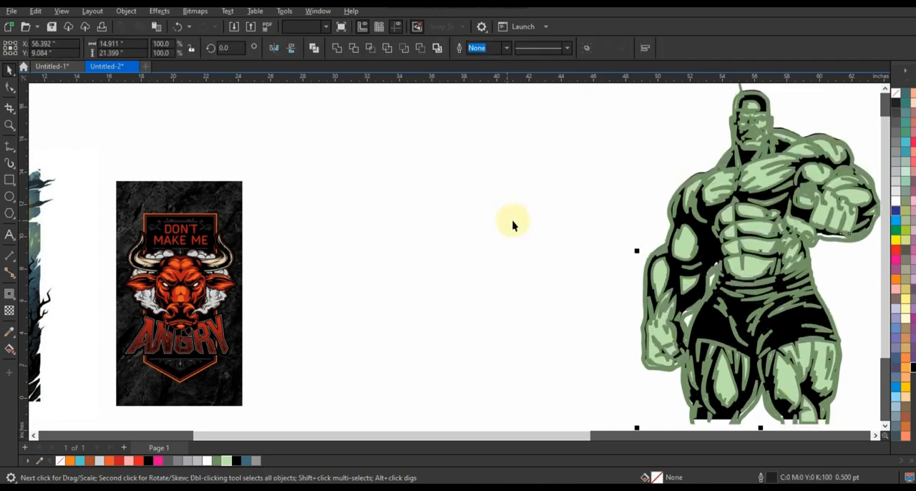
key(Escape)
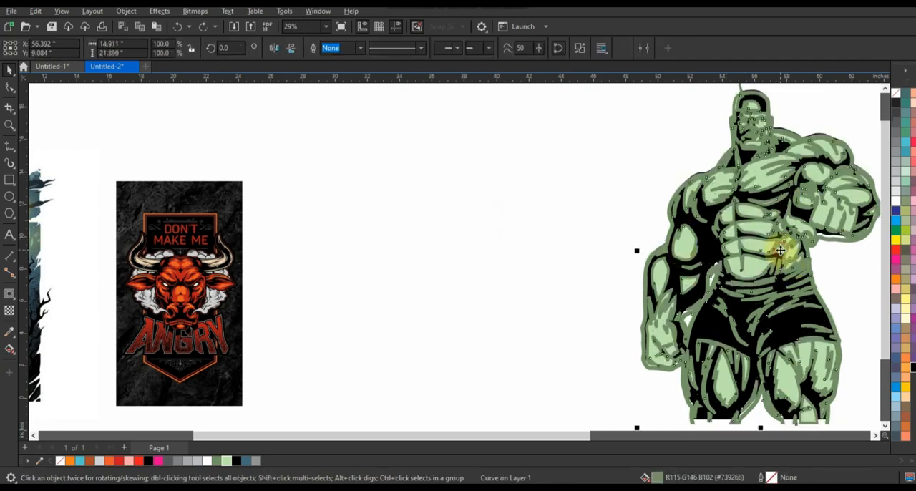
PowerClip the dark green 12 pt outline object inside the light green detail shapes.
key(shift+Page_Down)
click(779, 250)
click(491, 250)
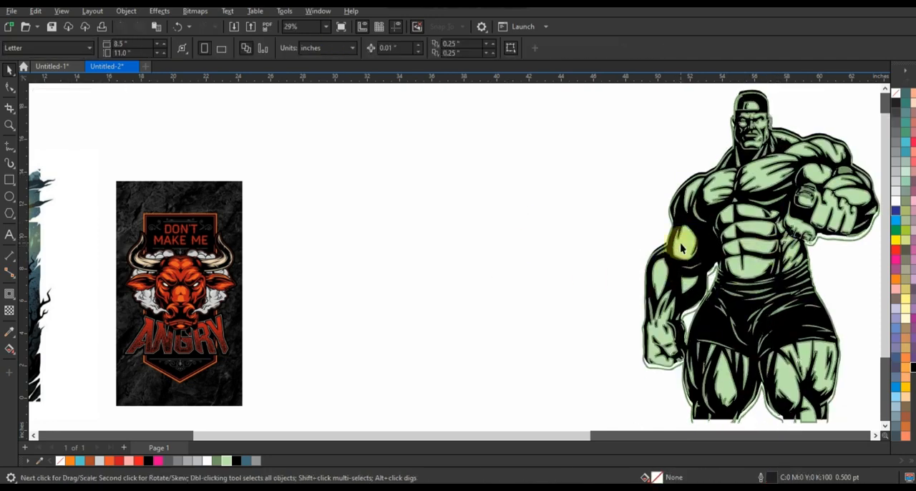
Select the whole muscular figure and place a duplicate of it in the empty space beside the original.
scroll(680, 247, down, 2)
drag(606, 118, 833, 379)
drag(752, 292, 574, 286)
right_click(574, 287)
click(656, 189)
Recolor the duplicate figure, making its PowerClipped outline shading red and its detail shapes orange (#EE5631).
double_click(599, 201)
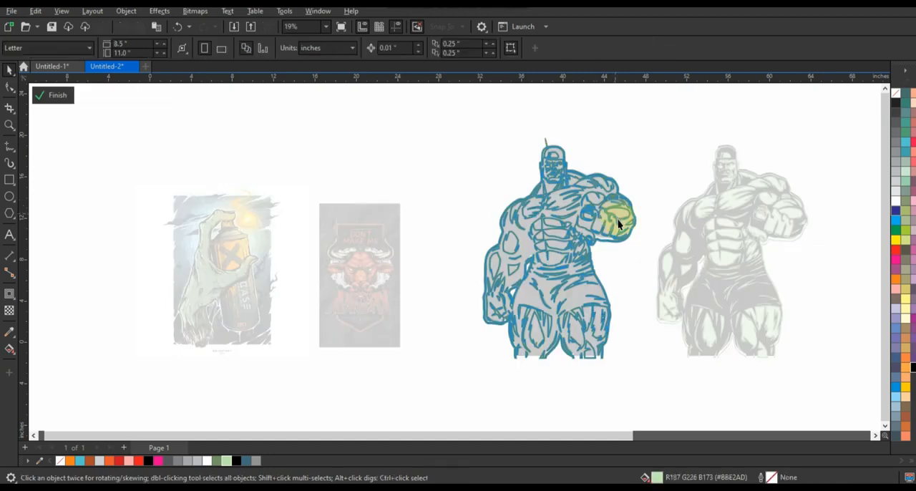
click(619, 225)
click(631, 231)
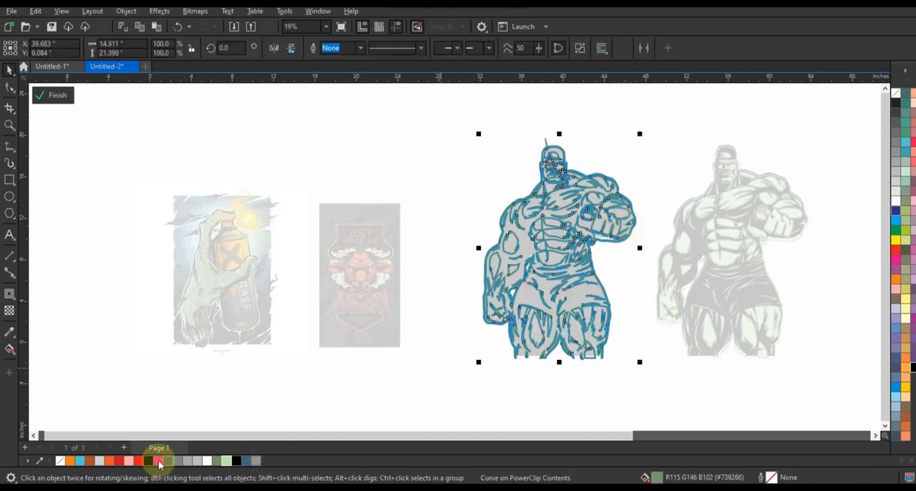
right_click(124, 463)
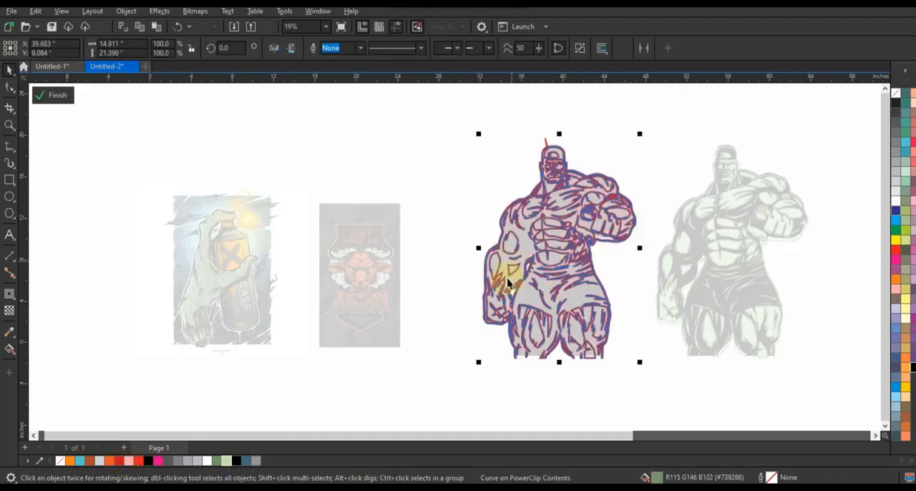
click(109, 460)
click(429, 209)
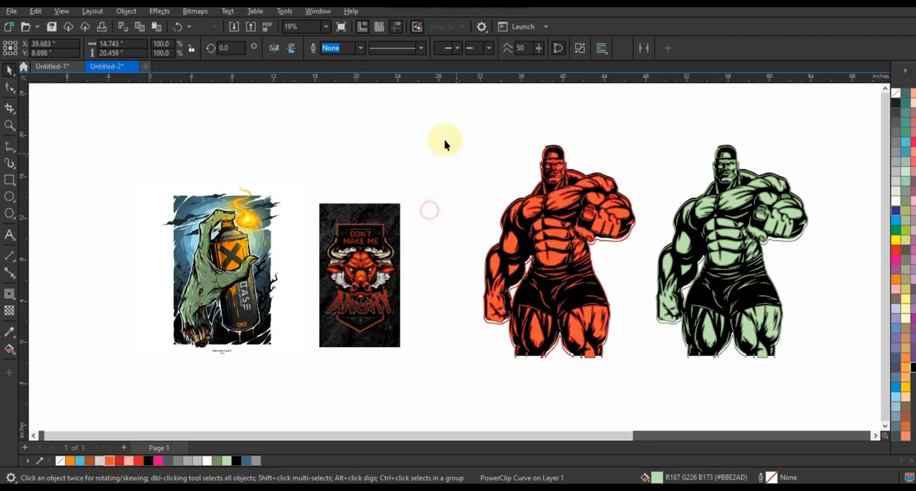
drag(444, 137, 650, 377)
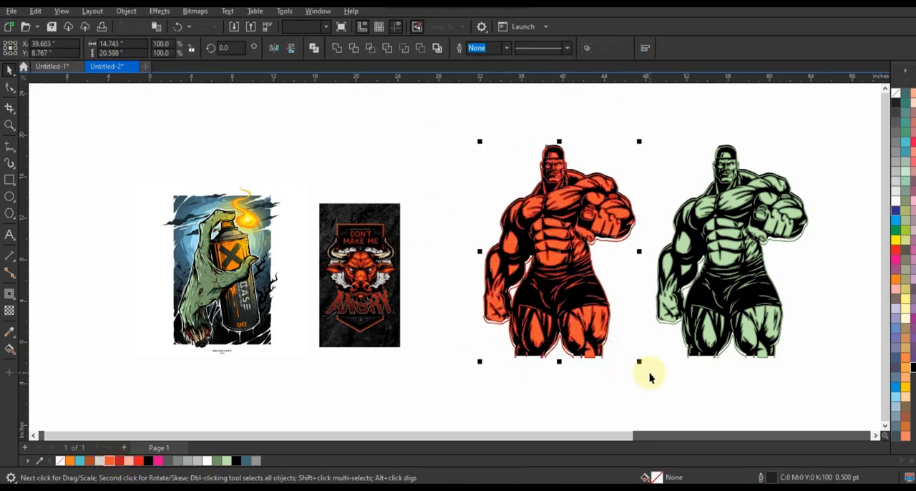
click(650, 376)
drag(794, 370, 450, 113)
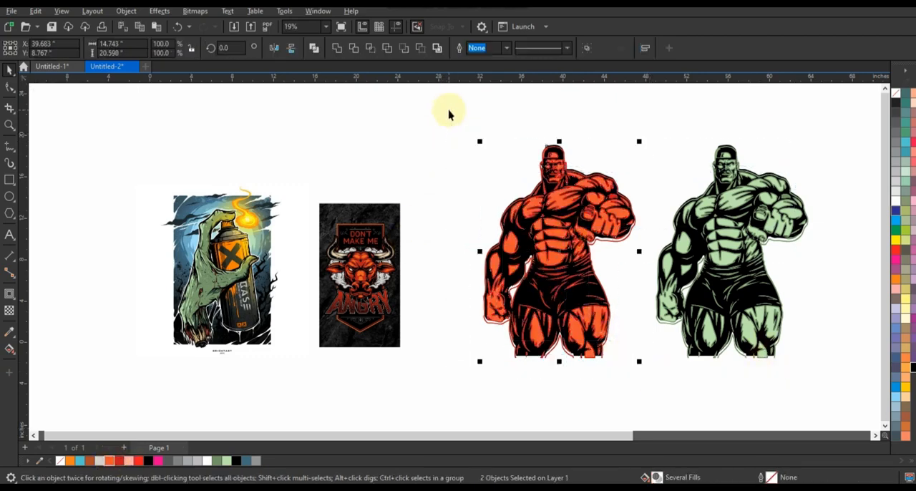
Nudge the recolored figure's orange detail shapes up to a Y position of about 8.92 in to line up with the black silhouette.
scroll(751, 239, up, 1)
click(570, 259)
click(548, 244)
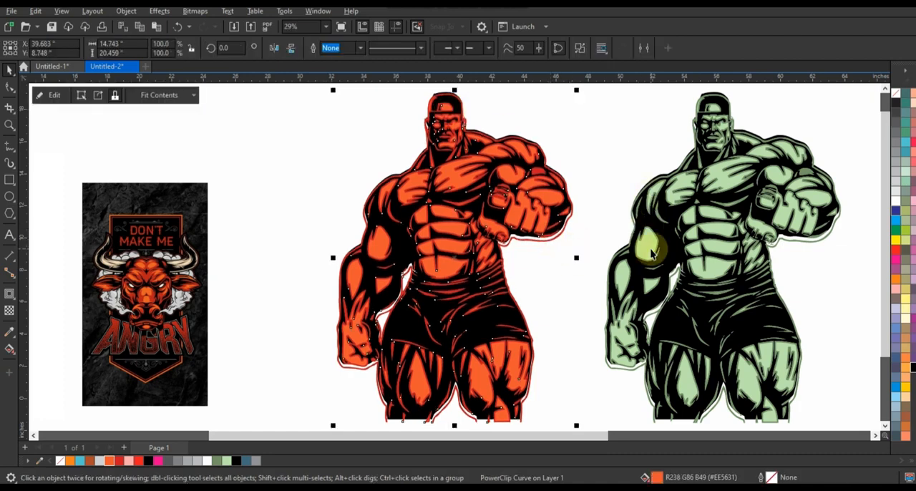
key(Up)
key(Up)
key(Up)
key(Up)
key(Up)
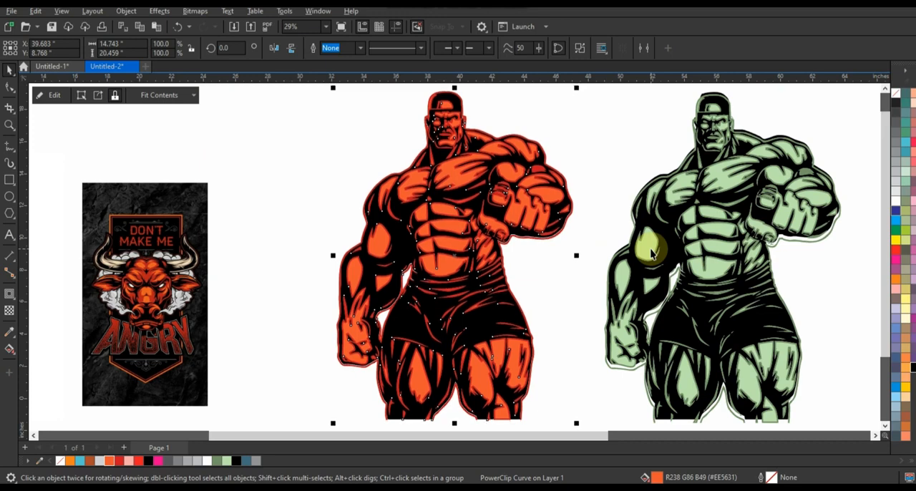
key(Up)
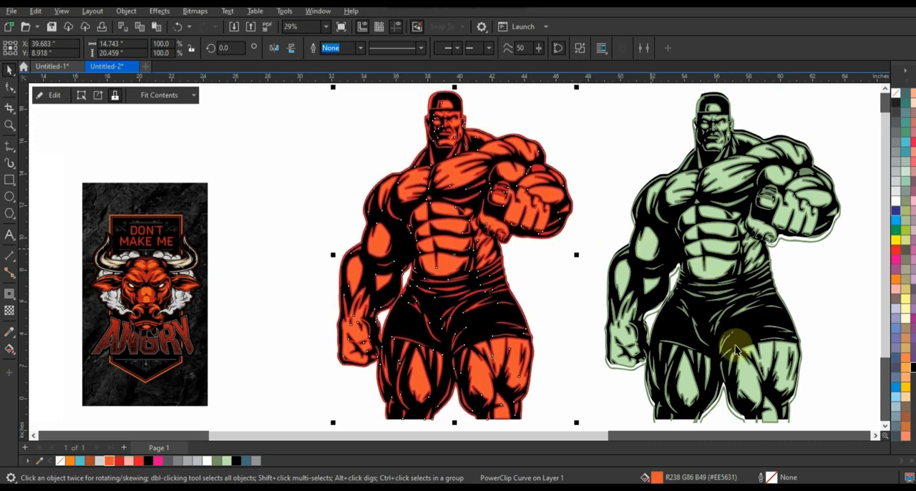
Nudge the original figure's light green detail shapes up to a Y position of about 8.87 in to match its black silhouette.
click(798, 411)
click(794, 404)
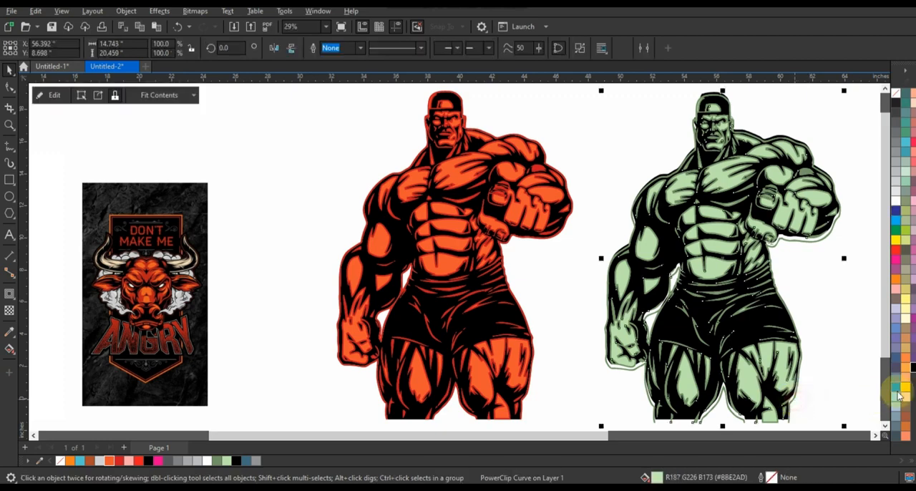
key(Up)
key(Up)
key(Up)
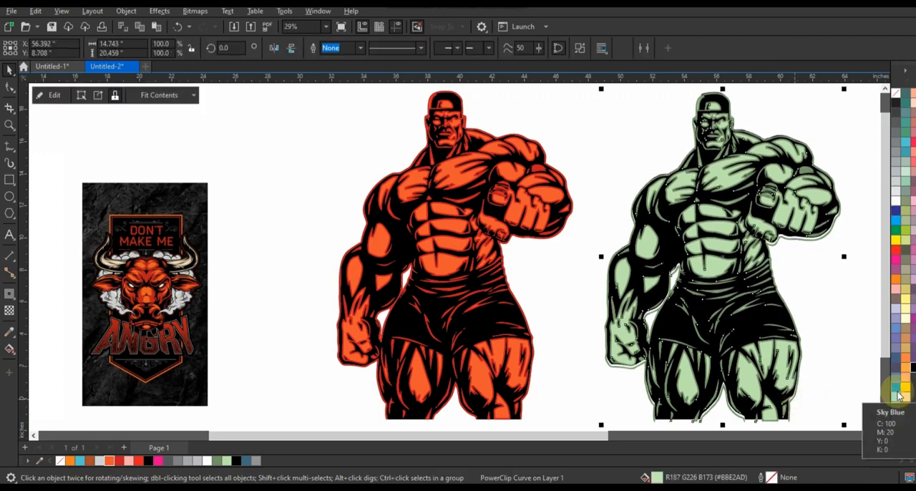
key(Up)
key(Up)
key(Up)
key(Up)
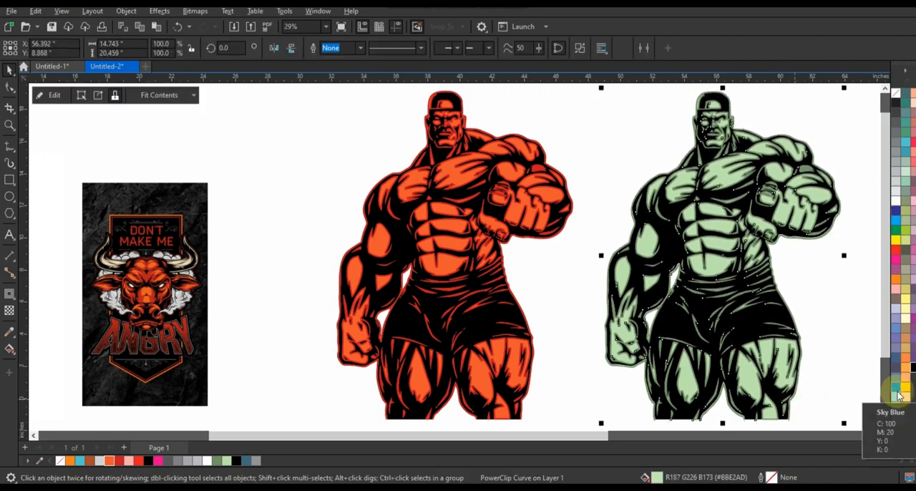
click(556, 287)
scroll(527, 286, down, 2)
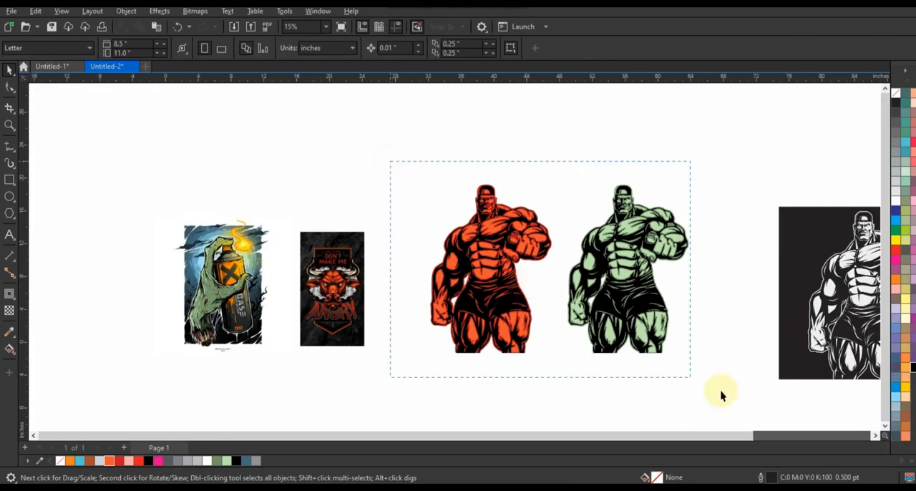